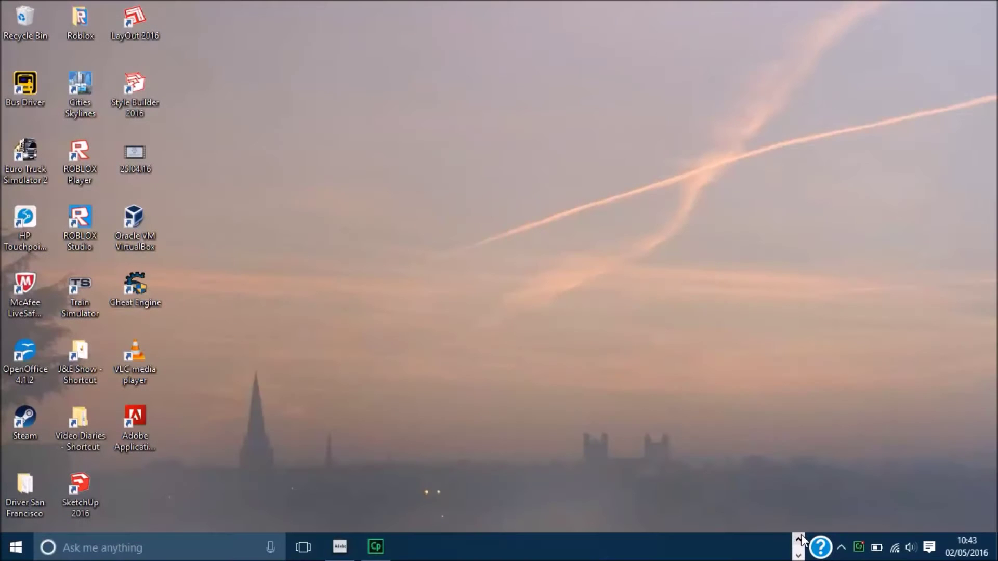
Bring up the Glitch Tutorial folder and open the Open with choices for the IMG_6845 clip.
{"action": "left_click", "coordinate": [800, 539]}
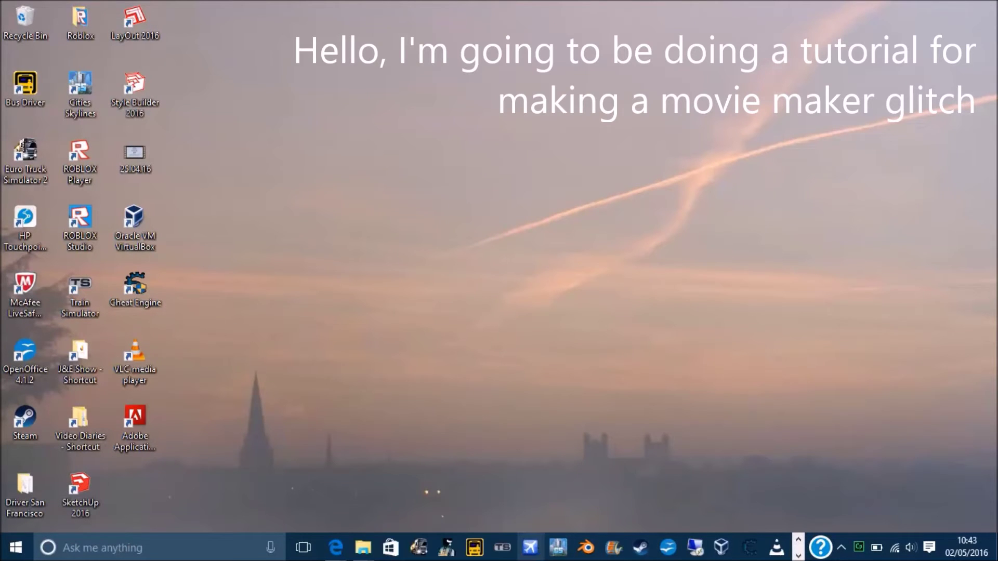
{"action": "mouse_move", "coordinate": [375, 555]}
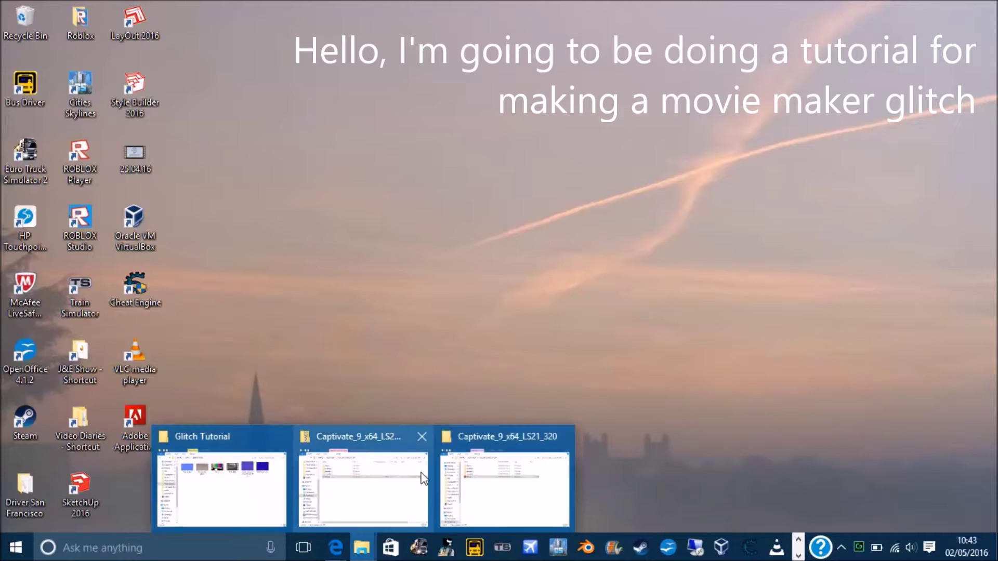
{"action": "mouse_move", "coordinate": [424, 478]}
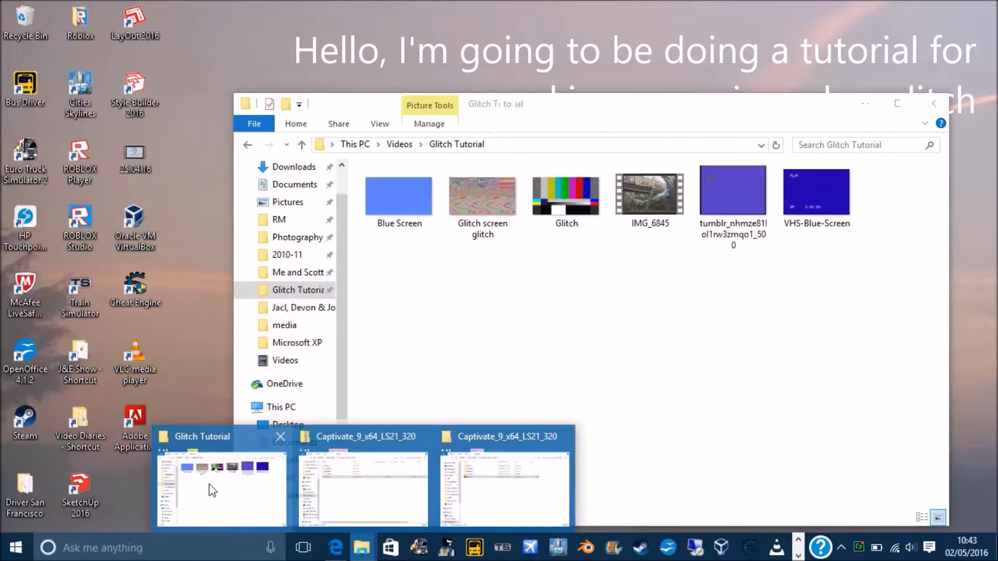
{"action": "left_click", "coordinate": [219, 489]}
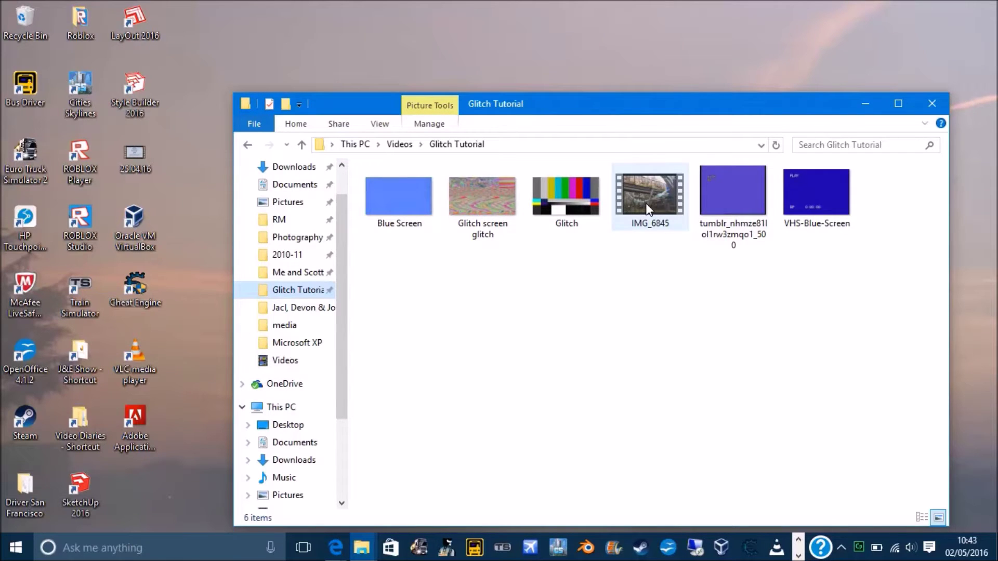
{"action": "left_click", "coordinate": [649, 209]}
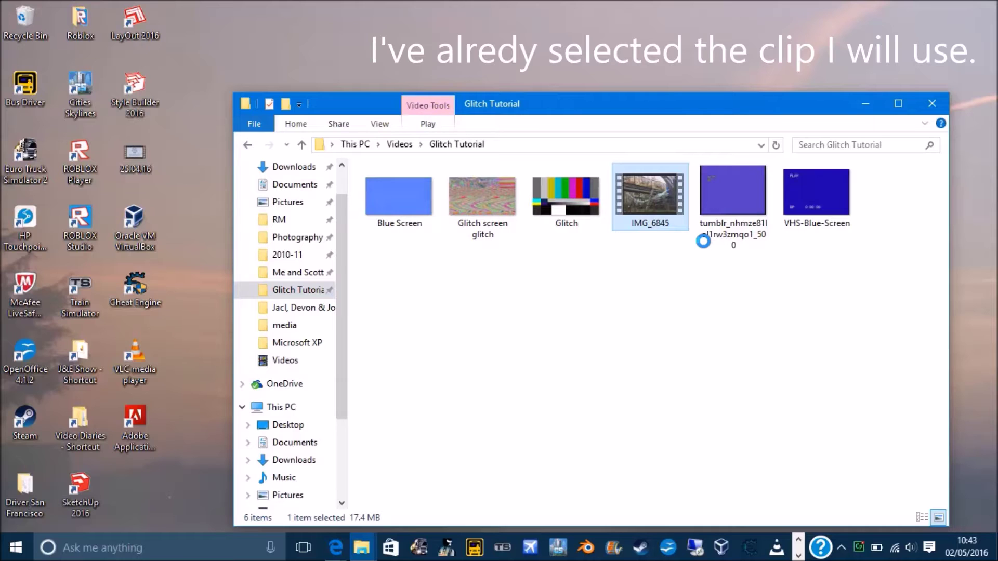
{"action": "key", "text": "shift+F10"}
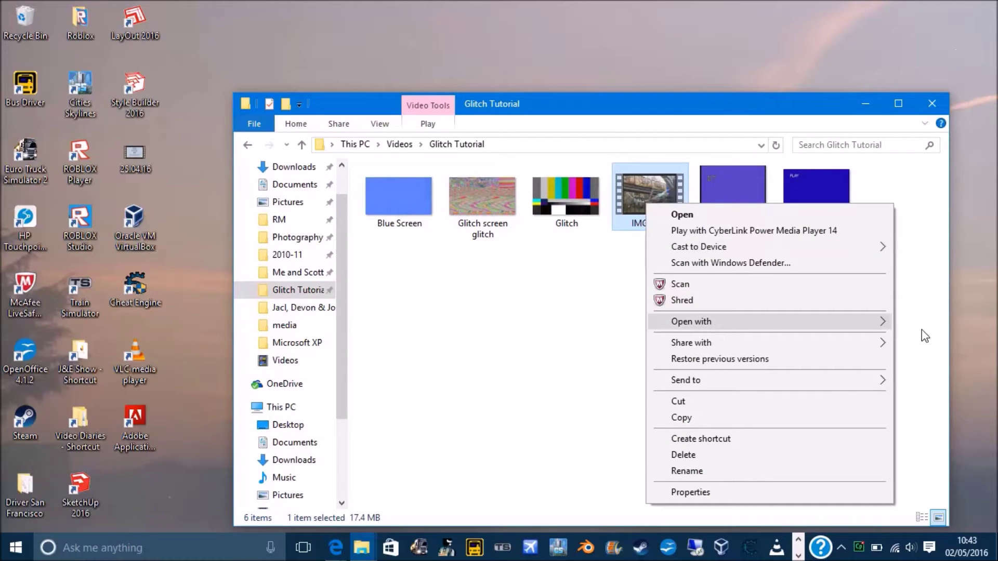
{"action": "left_click", "coordinate": [768, 328]}
Open IMG_6845 in Movie Maker and maximize the Movie Maker window.
{"action": "left_click", "coordinate": [527, 341]}
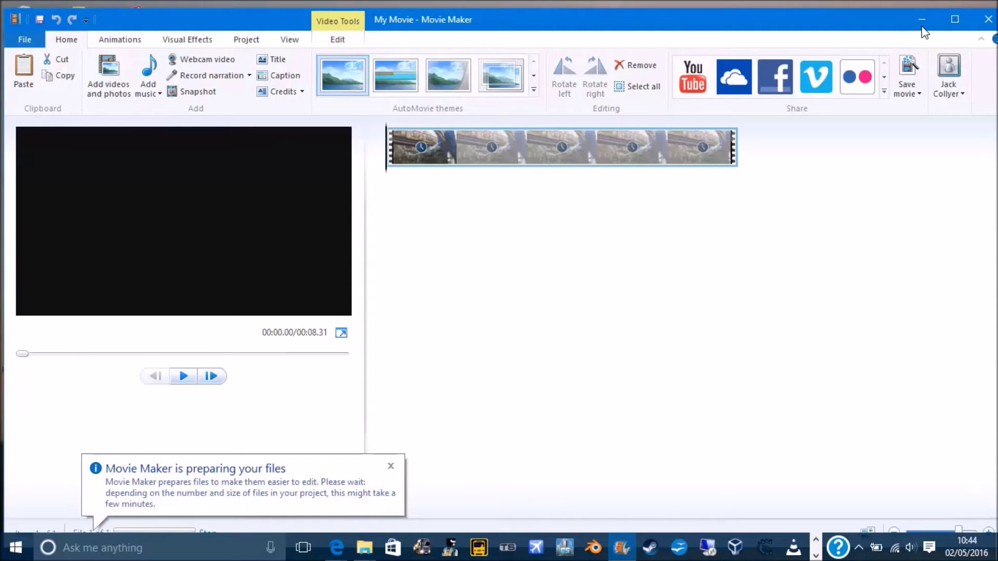
{"action": "left_click", "coordinate": [954, 21]}
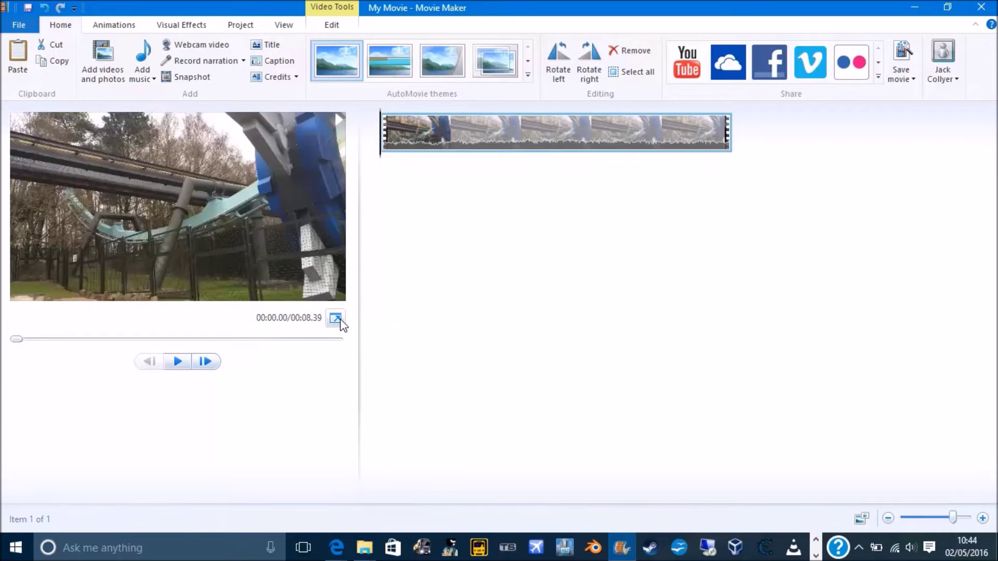
Lower the volume and play the roller-coaster clip full screen, pausing at 00:03.83 on the monorail.
{"action": "key", "text": "XF86AudioLowerVolume"}
{"action": "key", "text": "XF86AudioLowerVolume"}
{"action": "key", "text": "XF86AudioLowerVolume"}
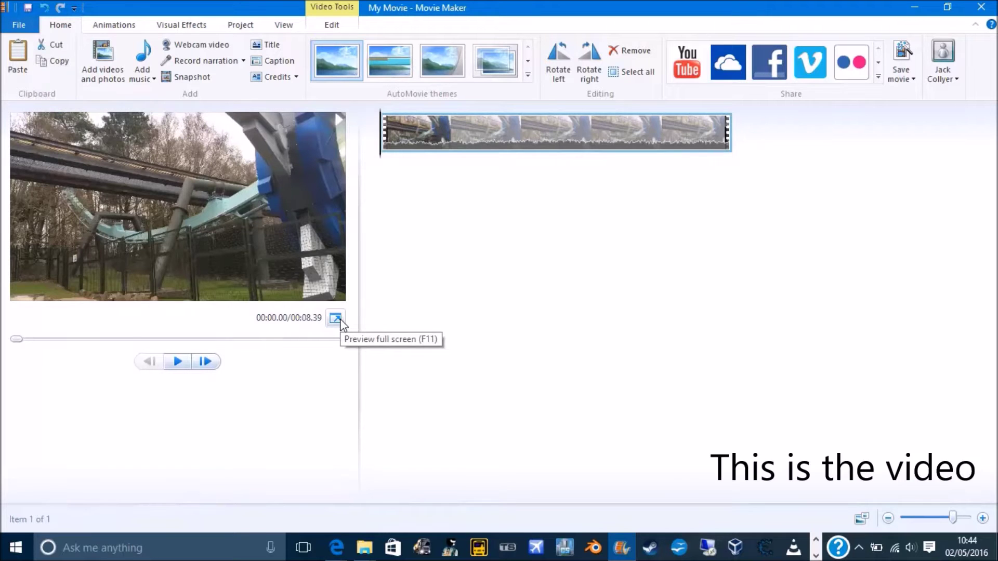
{"action": "left_click", "coordinate": [341, 321]}
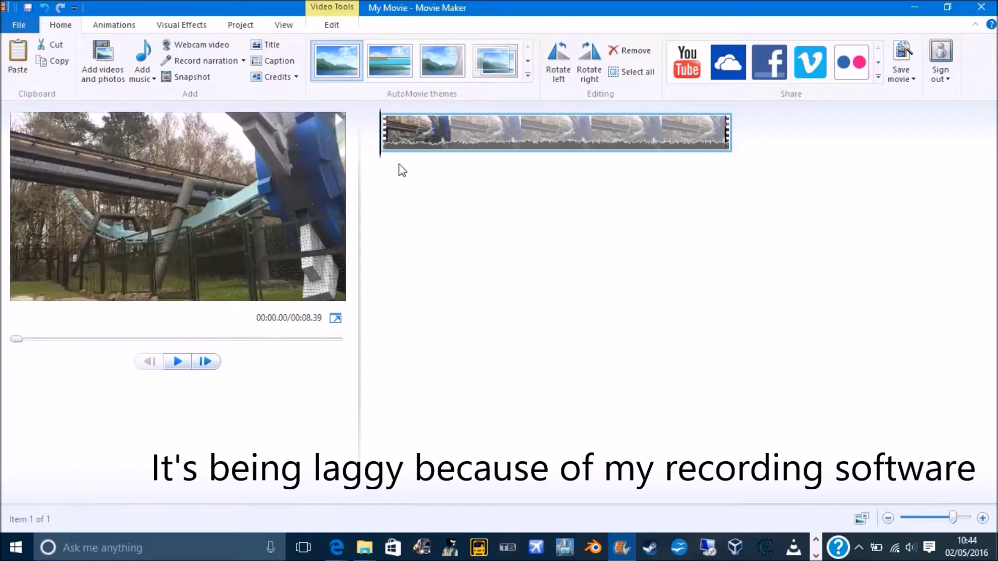
{"action": "left_click", "coordinate": [336, 319]}
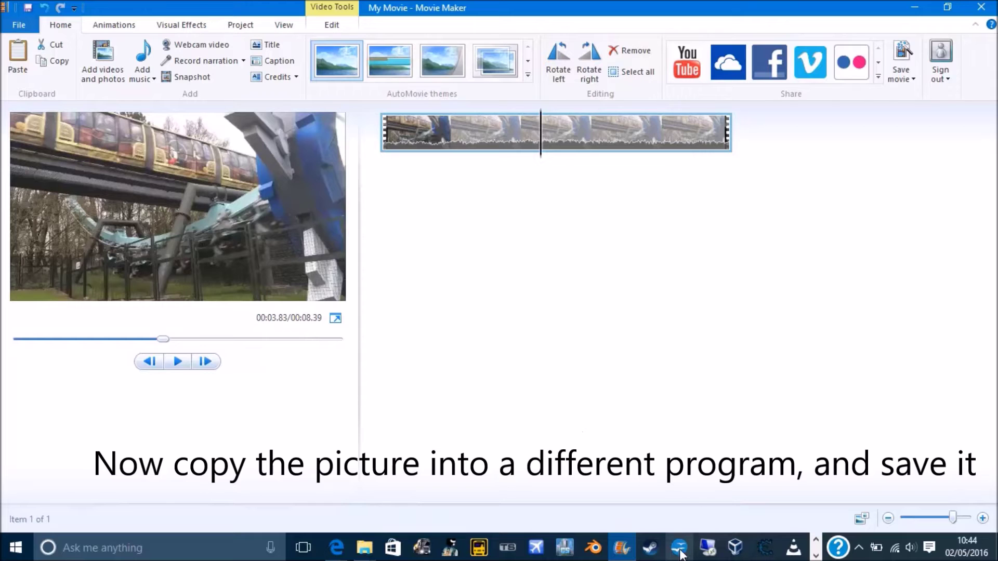
{"action": "left_click", "coordinate": [679, 548]}
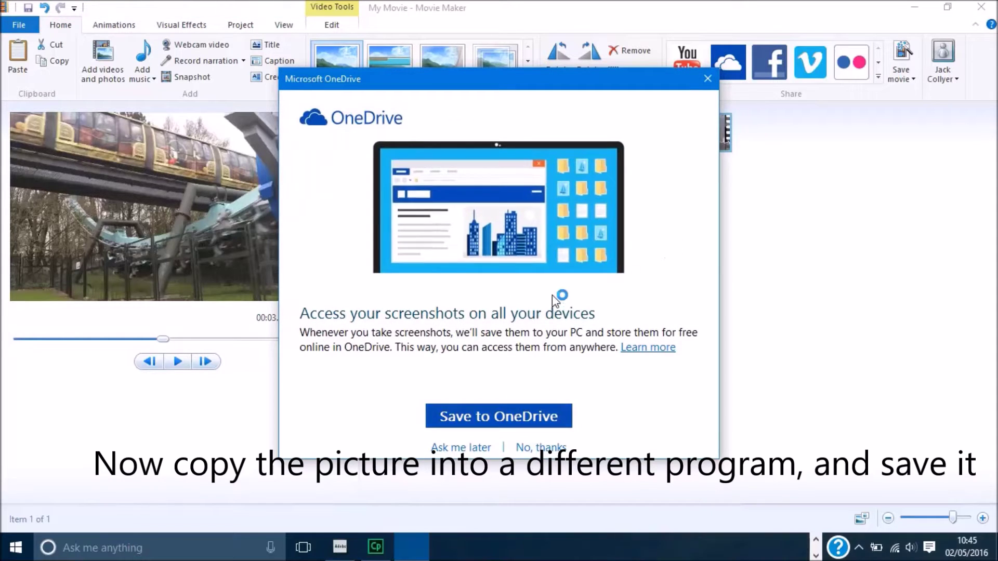
{"action": "left_click", "coordinate": [708, 79]}
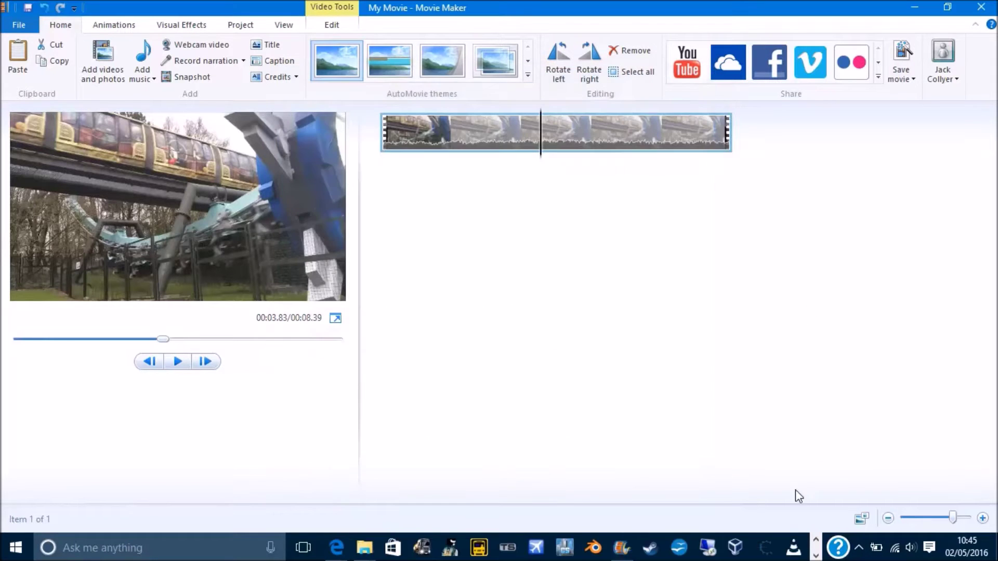
{"action": "left_click", "coordinate": [681, 551]}
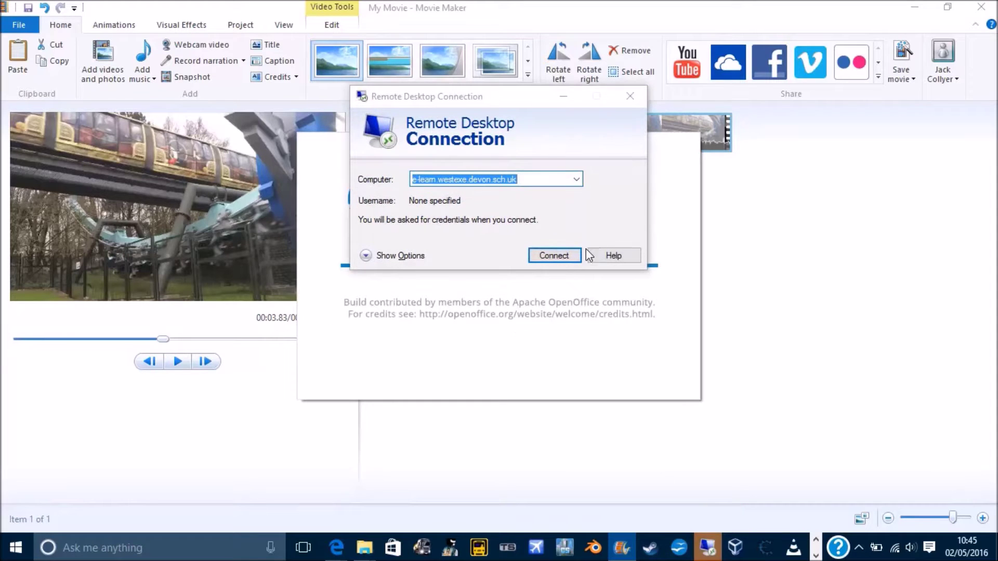
{"action": "left_click", "coordinate": [630, 96]}
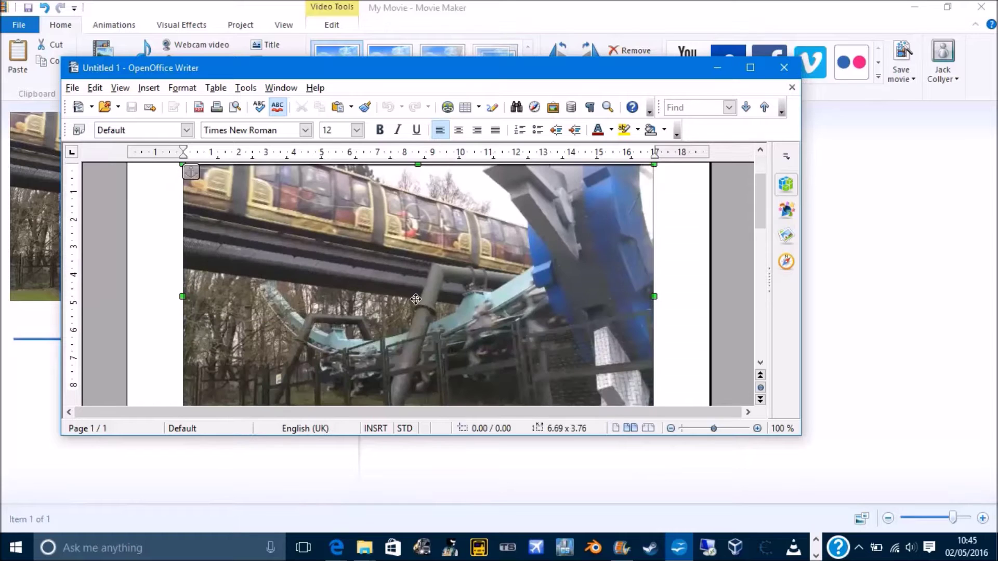
Export the pasted frame with Save Graphics as a PNG named 'Glitch J' in Glitch Tutorial.
{"action": "right_click", "coordinate": [420, 308]}
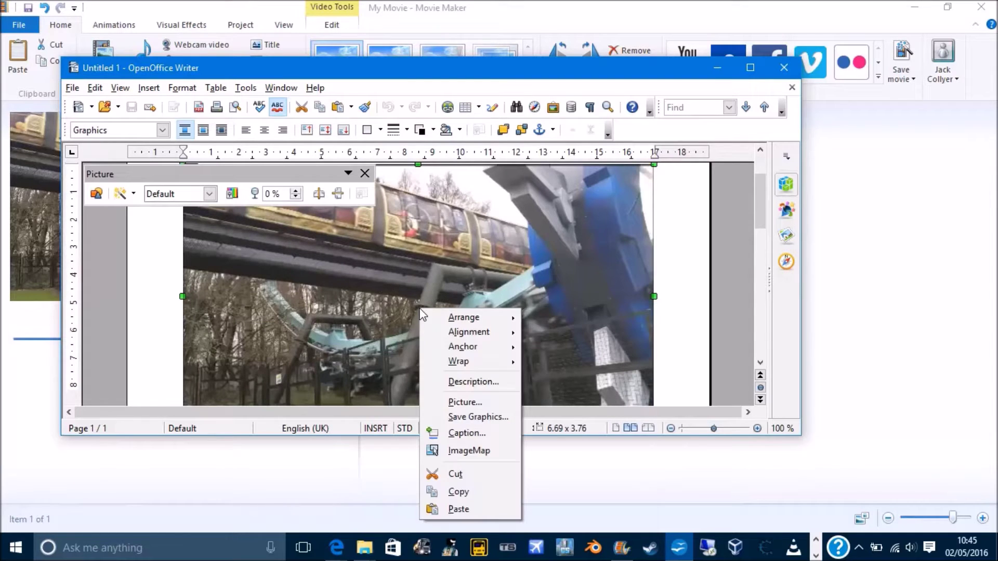
{"action": "left_click", "coordinate": [479, 416]}
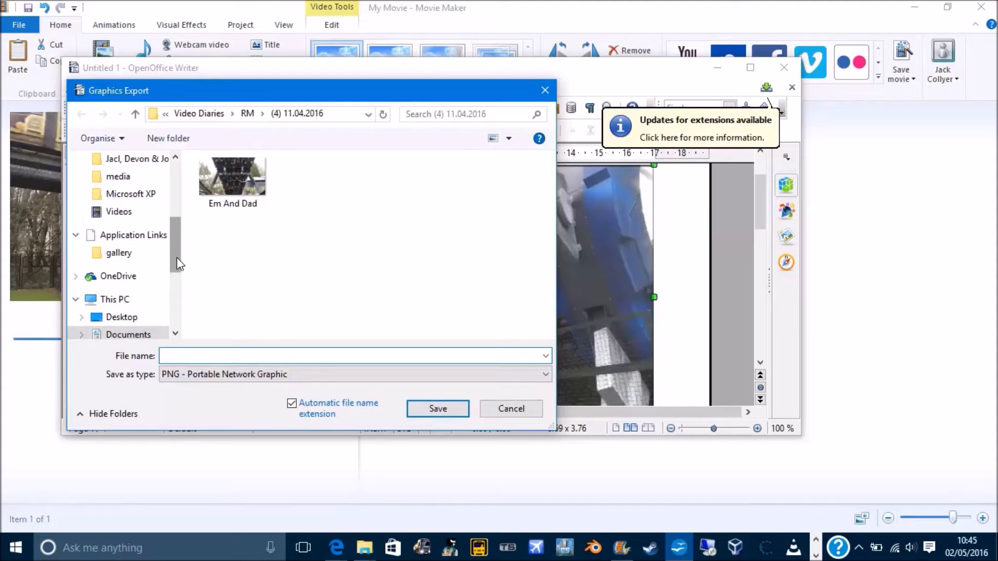
{"action": "scroll", "coordinate": [175, 218], "scroll_direction": "up", "scroll_amount": 1}
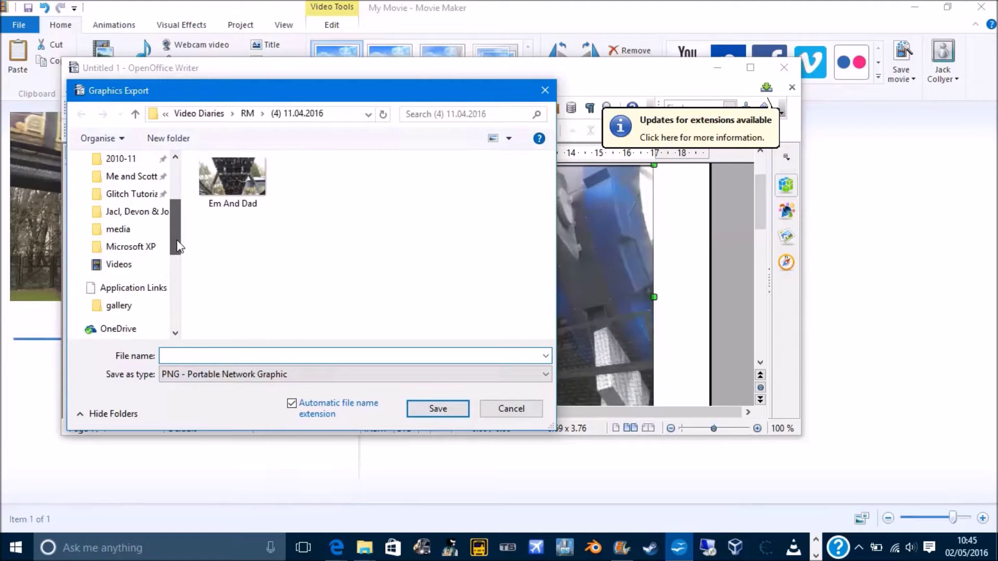
{"action": "left_click", "coordinate": [130, 193]}
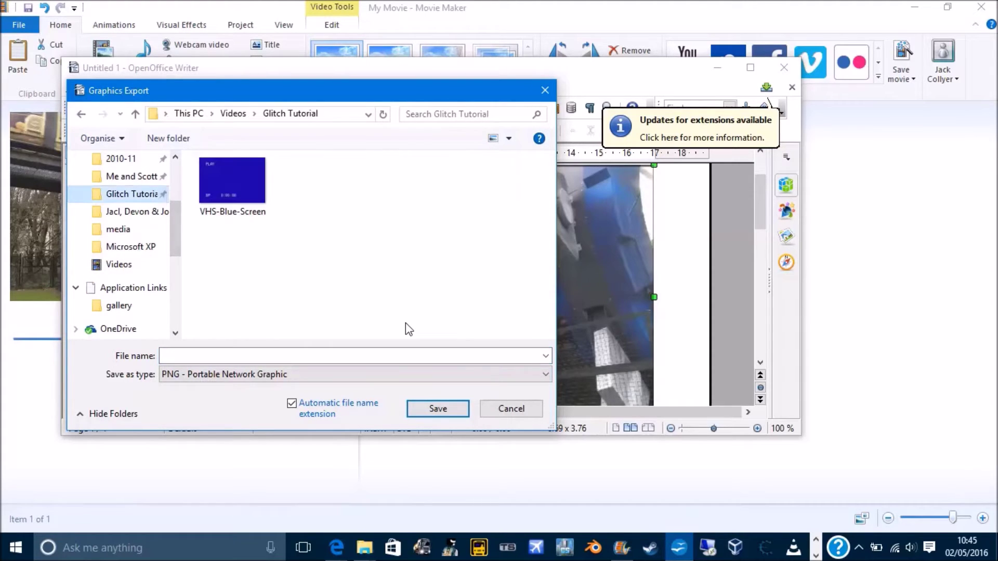
{"action": "left_click", "coordinate": [324, 359]}
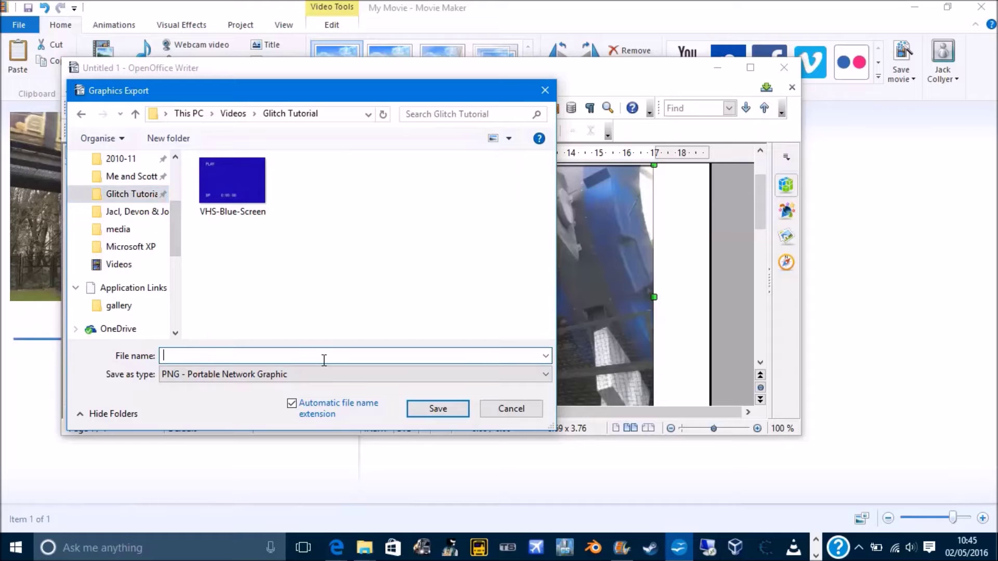
{"action": "type", "text": "Gl"}
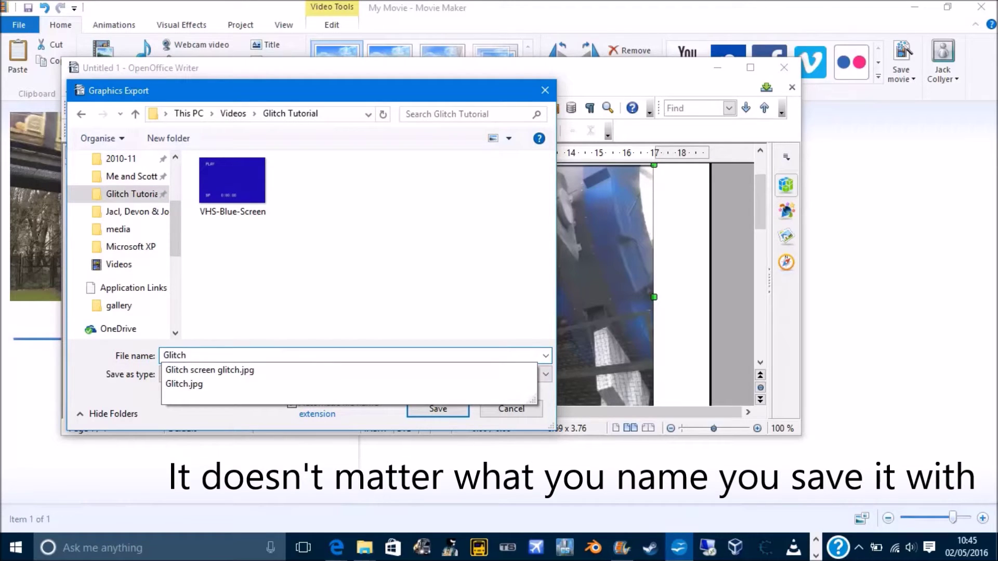
{"action": "type", "text": "itch "}
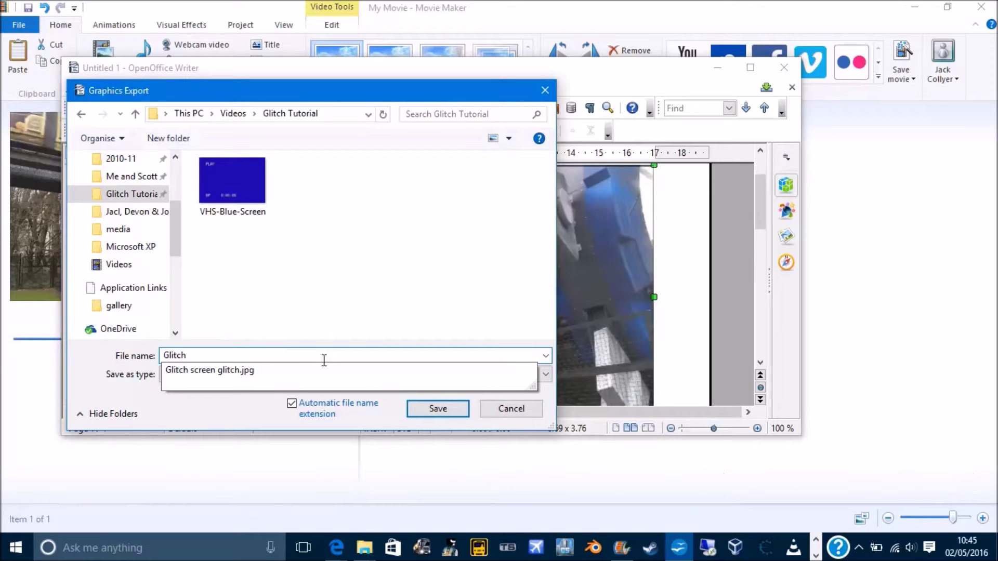
{"action": "type", "text": "J"}
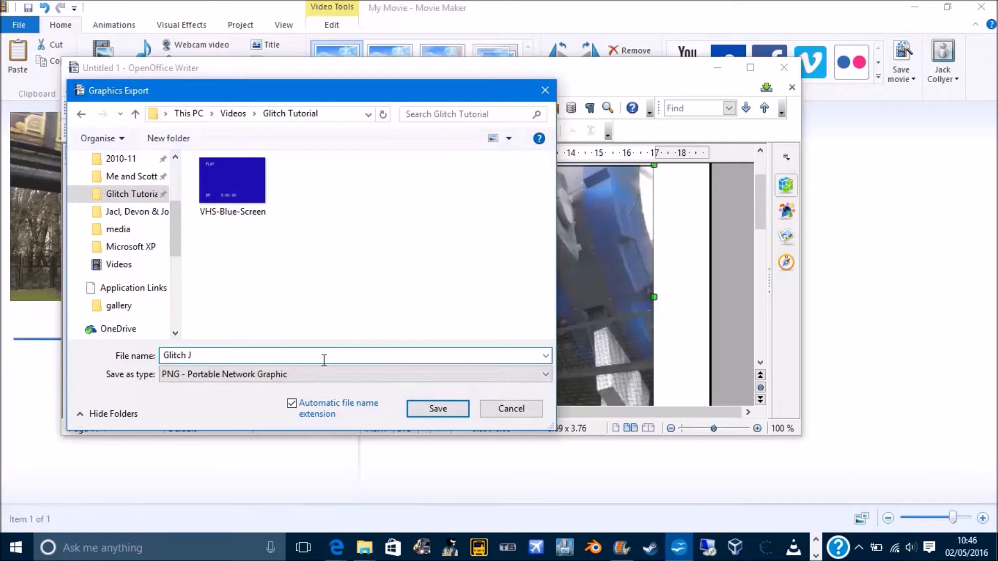
{"action": "key", "text": "Return"}
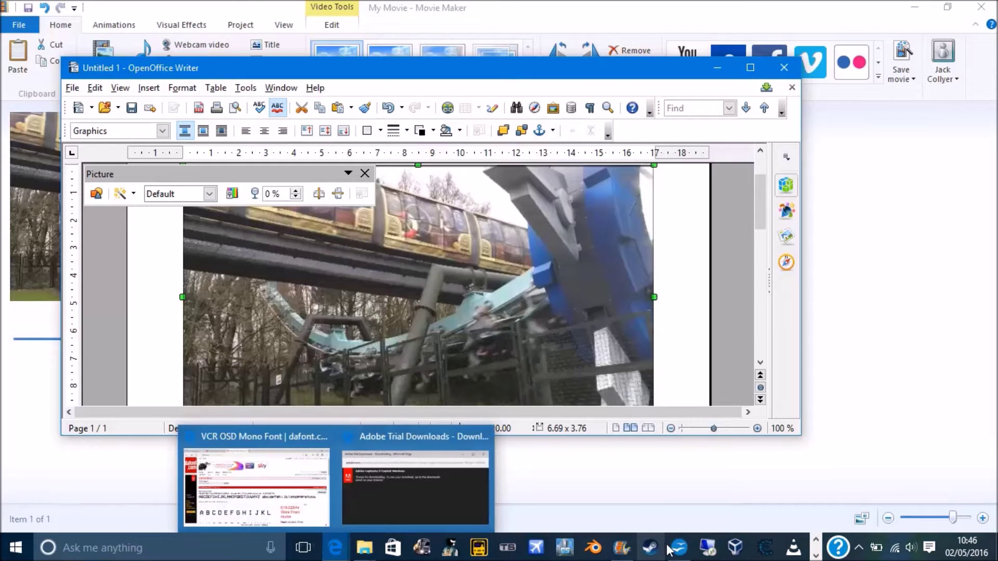
In Movie Maker, trim the roller-coaster clip to end at the paused frame.
{"action": "left_click", "coordinate": [834, 451]}
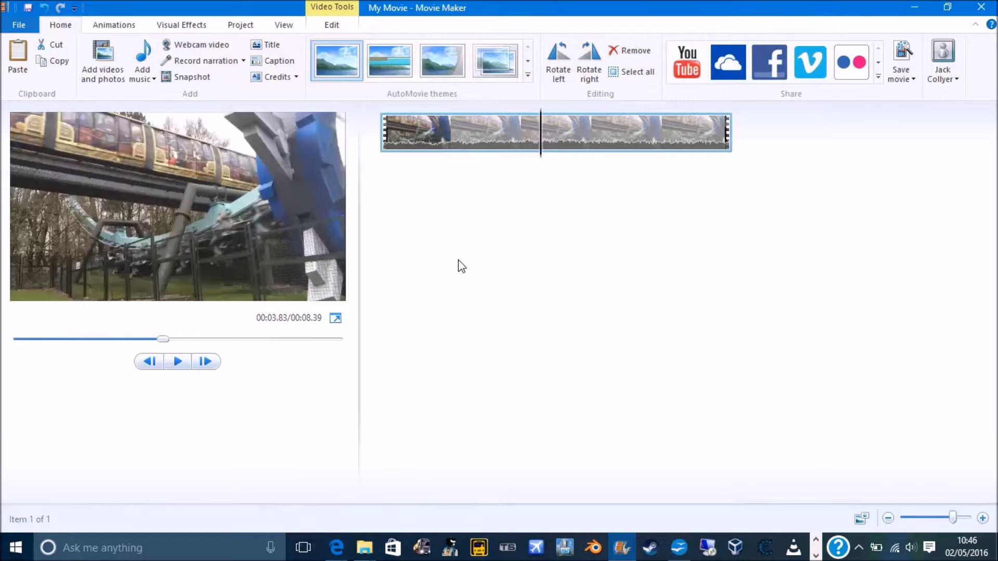
{"action": "left_click", "coordinate": [331, 26]}
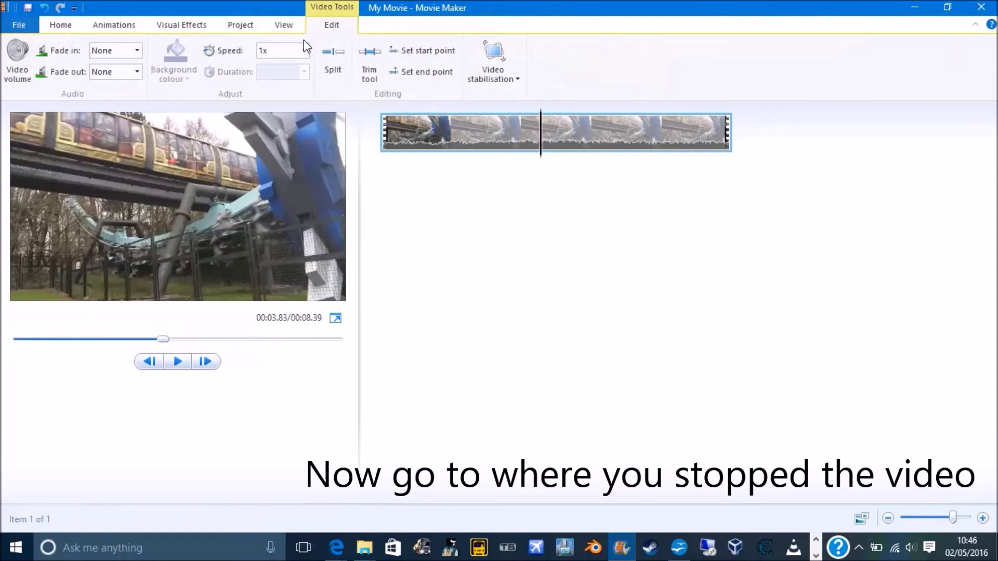
{"action": "left_click", "coordinate": [409, 72]}
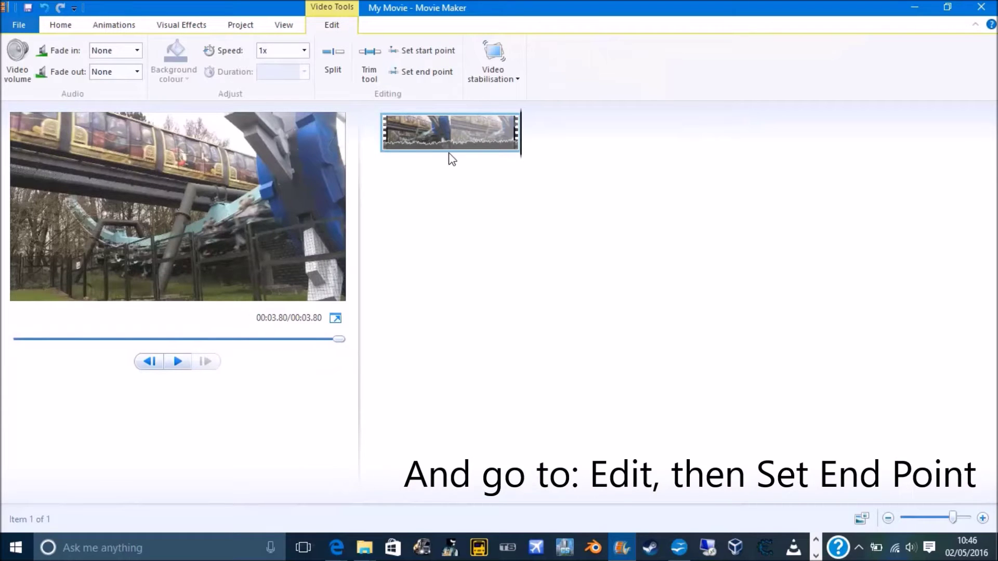
{"action": "left_click", "coordinate": [70, 23]}
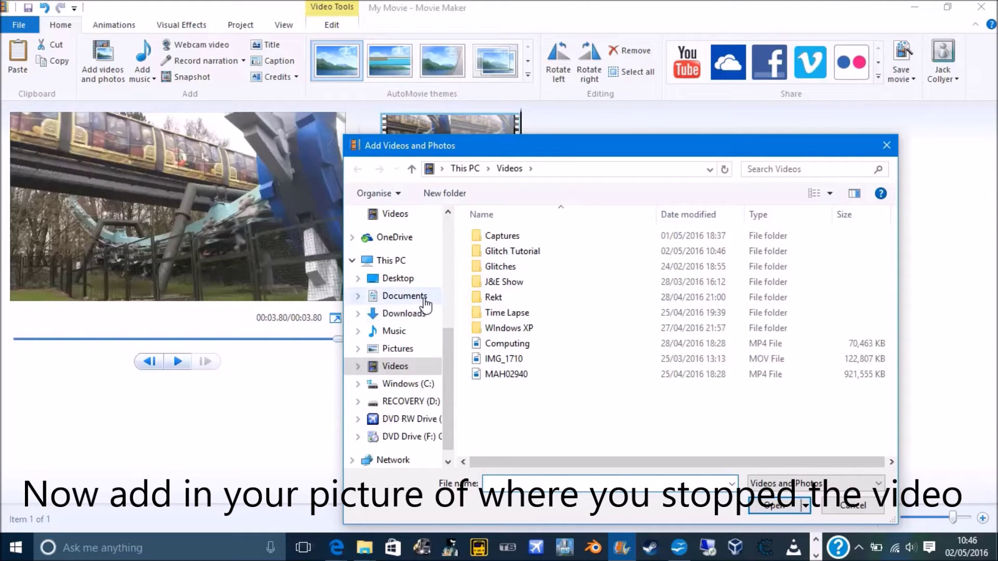
Add the Glitch J picture from the Glitch Tutorial folder and select its duration value.
{"action": "left_click", "coordinate": [538, 255]}
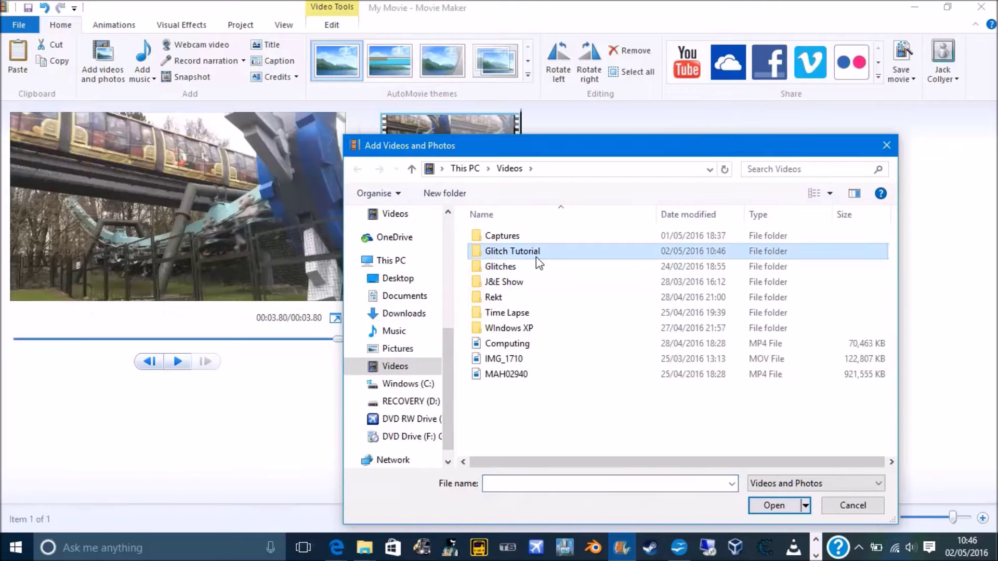
{"action": "double_click", "coordinate": [537, 255]}
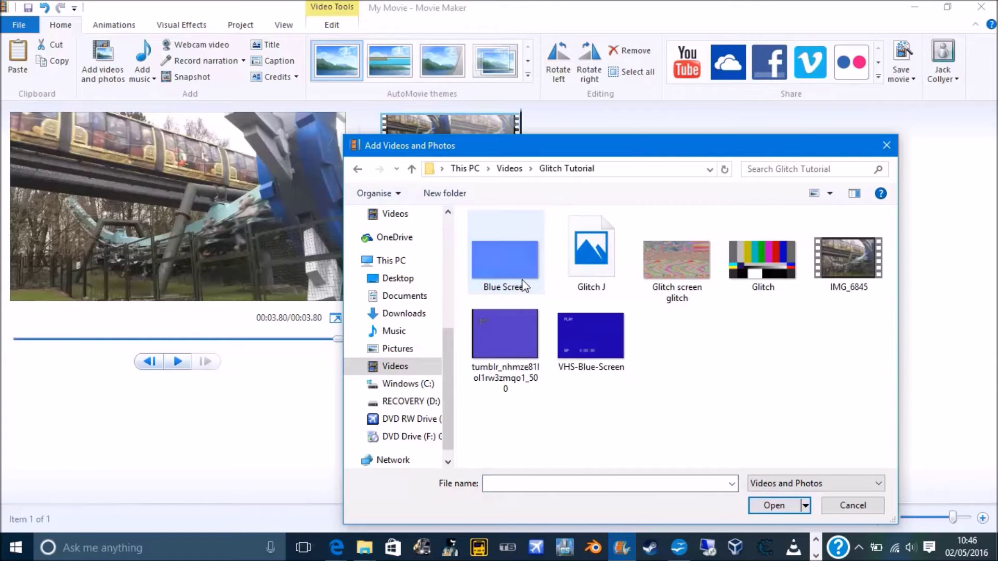
{"action": "double_click", "coordinate": [606, 261]}
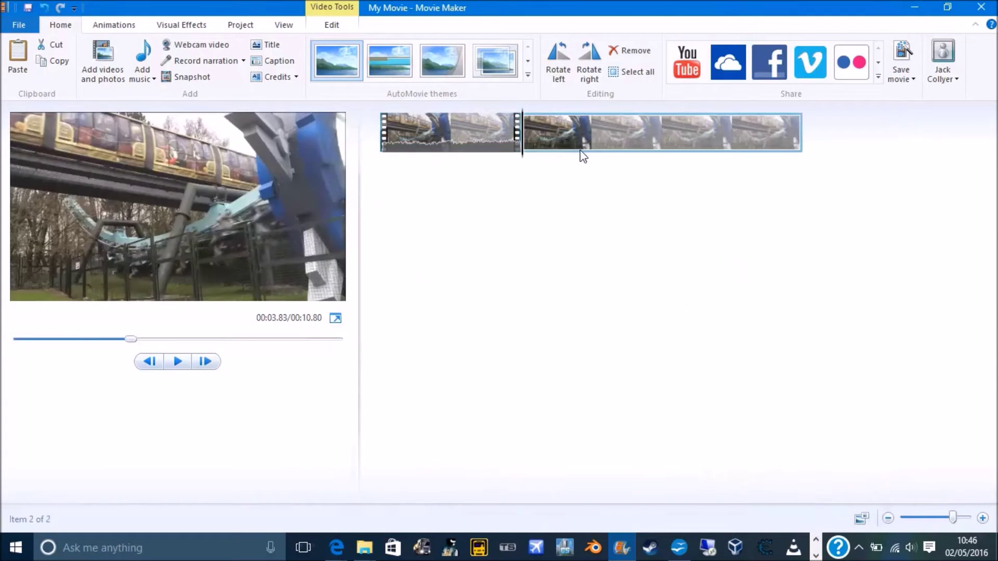
{"action": "left_click", "coordinate": [316, 29]}
{"action": "left_click", "coordinate": [286, 71]}
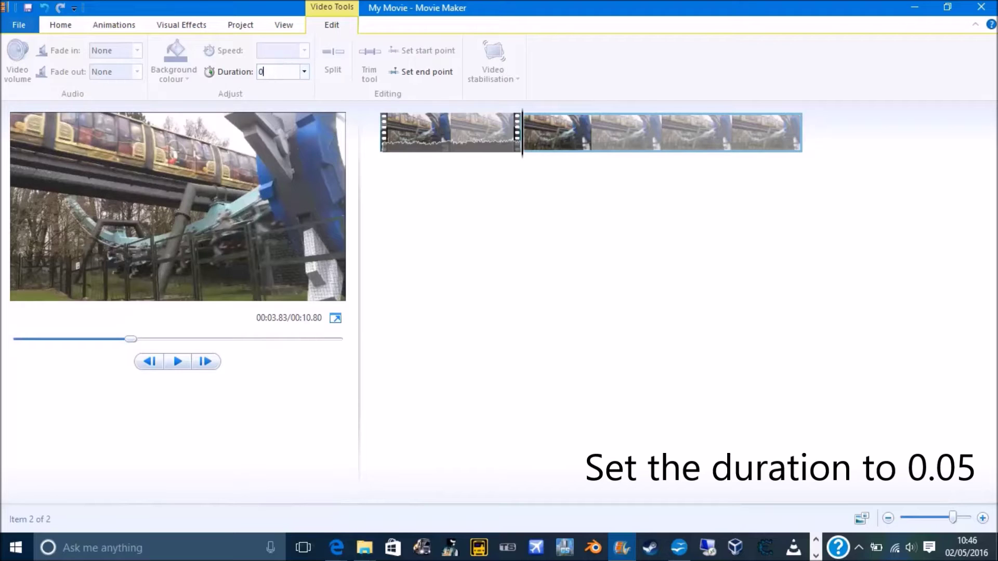
Set the Glitch J picture's duration to 0.05 seconds and paste copies of it after it.
{"action": "type", "text": "05"}
{"action": "key", "text": "Return"}
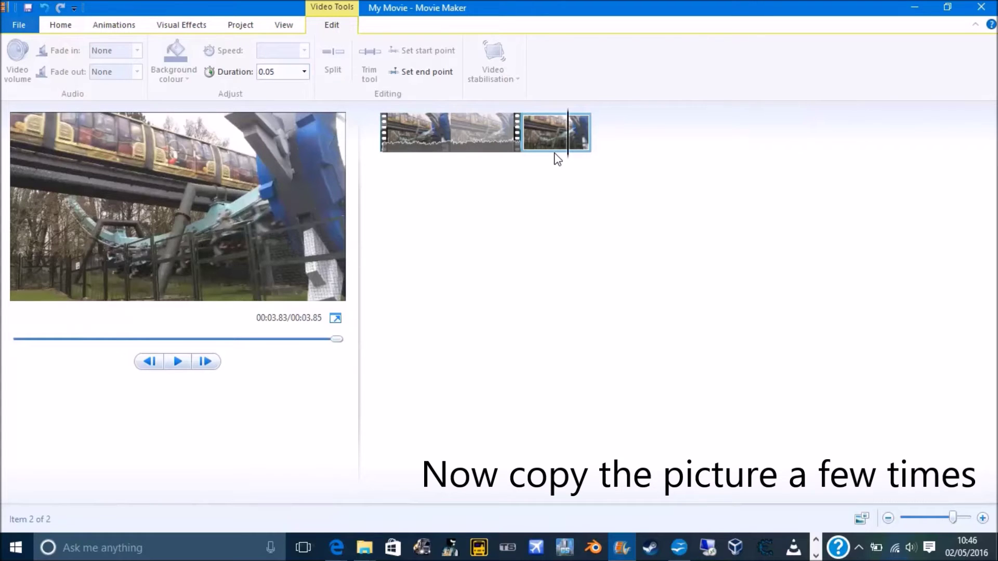
{"action": "key", "text": "ctrl+c"}
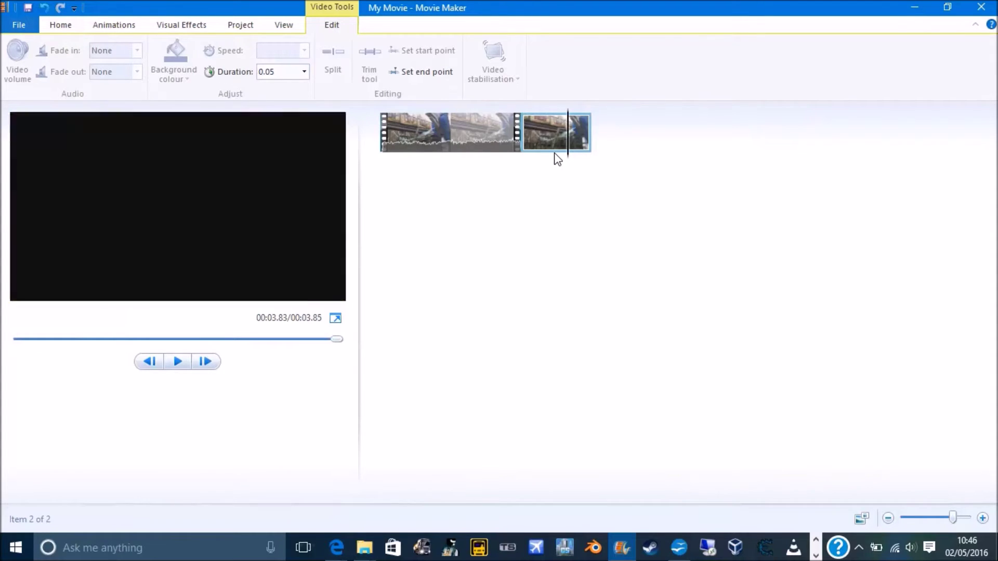
{"action": "key", "text": "ctrl+v"}
{"action": "key", "text": "ctrl+v"}
{"action": "key", "text": "ctrl+v"}
{"action": "key", "text": "ctrl+v"}
{"action": "key", "text": "ctrl+v"}
{"action": "key", "text": "ctrl+v"}
{"action": "left_click", "coordinate": [568, 136]}
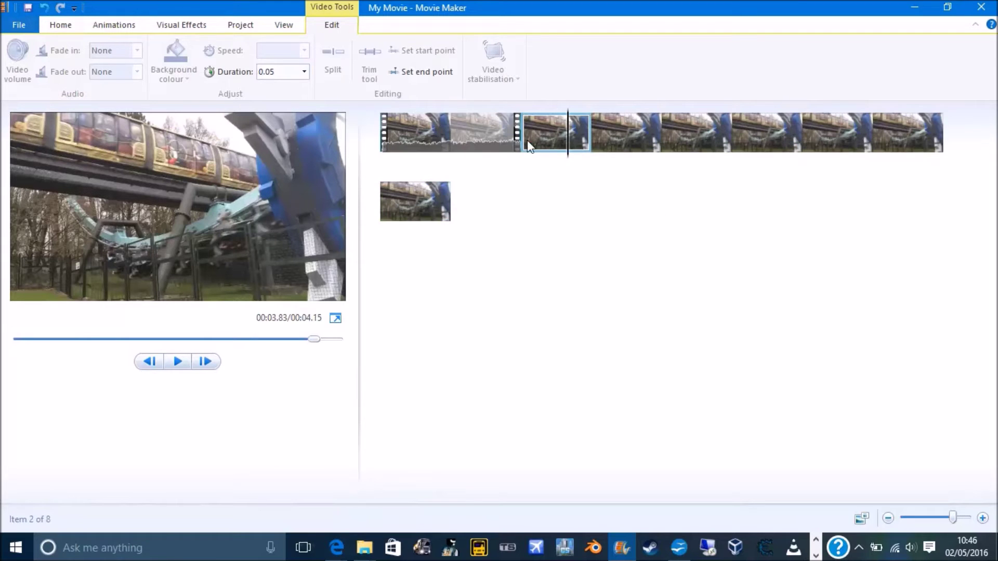
{"action": "left_click", "coordinate": [170, 25]}
Give the glitch copies varied effects: Posterise, blue tint, greyscale, pixelate and an orange tone.
{"action": "left_click", "coordinate": [196, 71]}
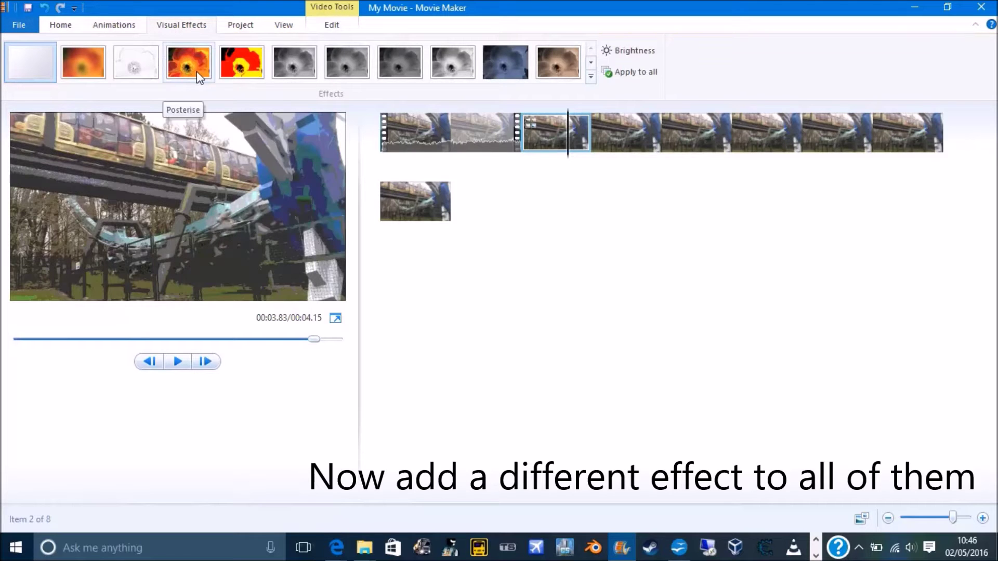
{"action": "left_click", "coordinate": [691, 130]}
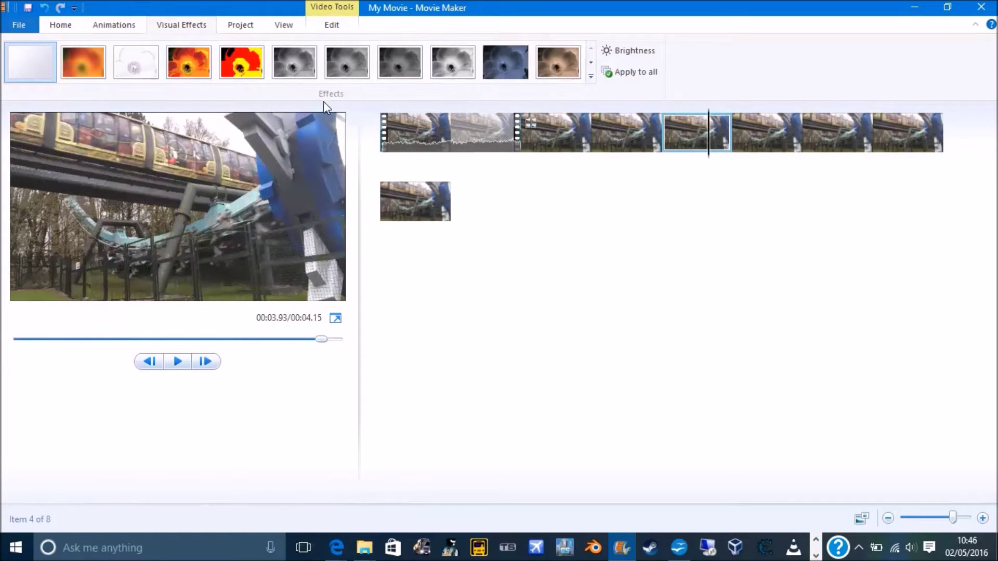
{"action": "left_click", "coordinate": [498, 63]}
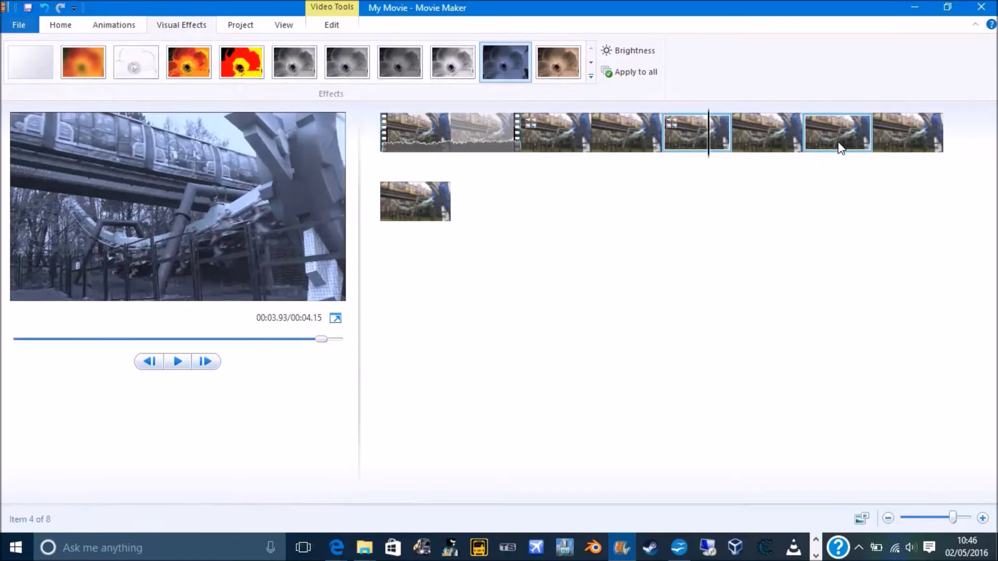
{"action": "left_click", "coordinate": [849, 133]}
{"action": "left_click", "coordinate": [440, 78]}
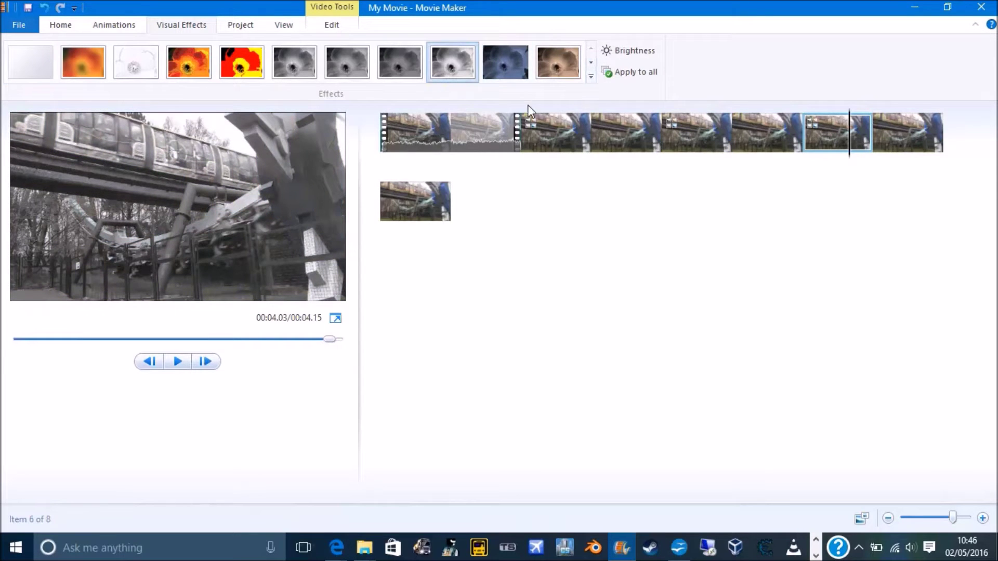
{"action": "left_click", "coordinate": [440, 197]}
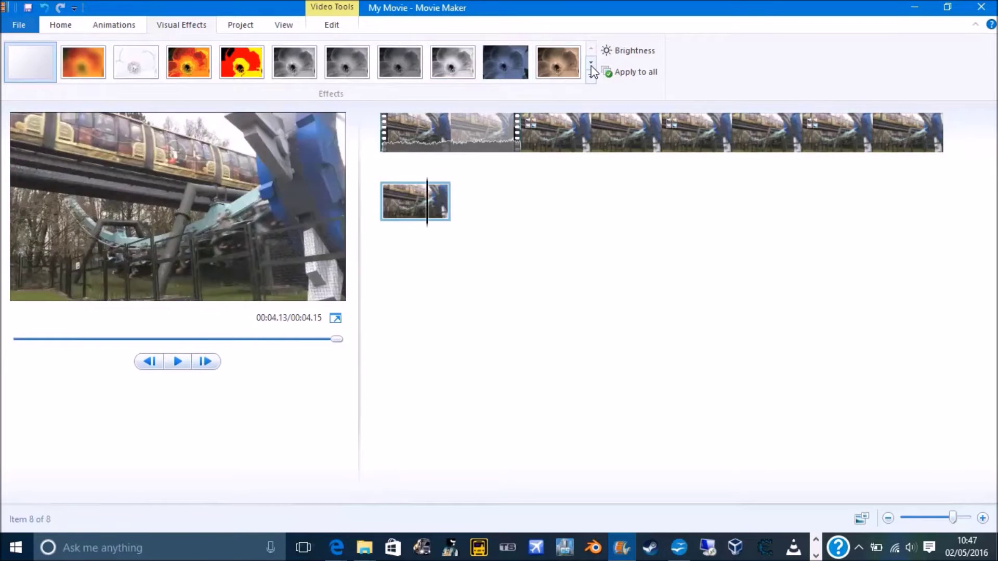
{"action": "left_click", "coordinate": [591, 63]}
{"action": "left_click", "coordinate": [591, 63]}
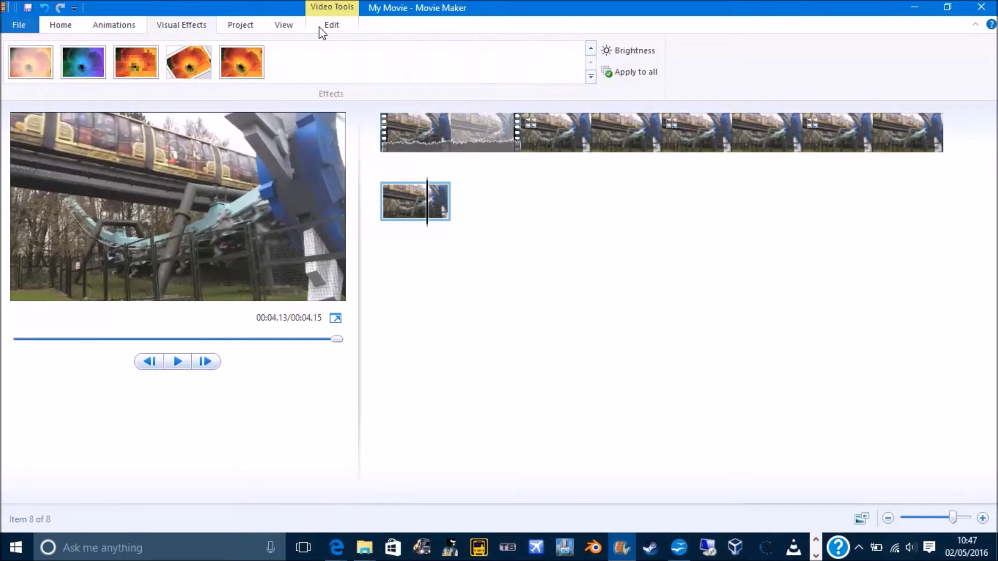
{"action": "left_click", "coordinate": [130, 61]}
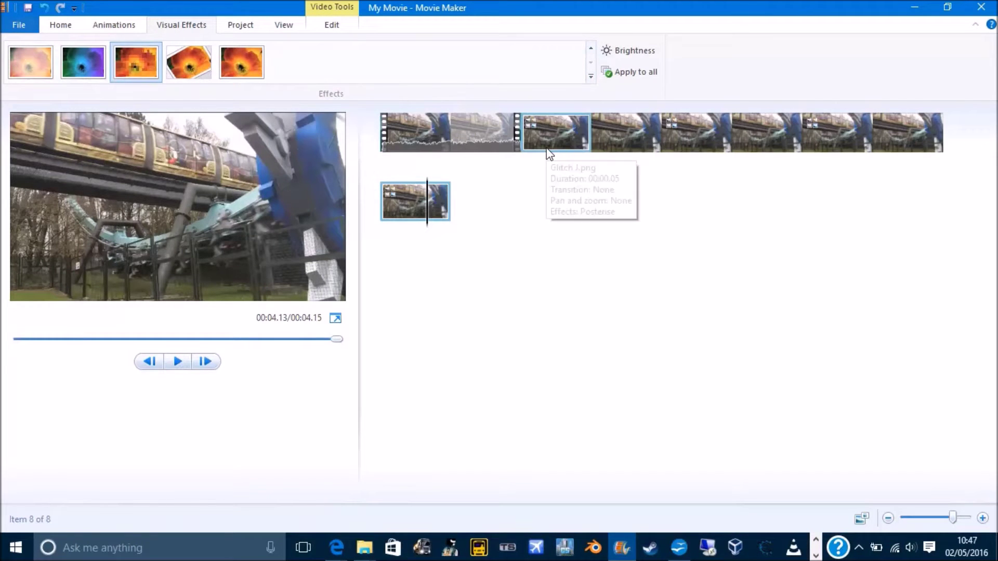
{"action": "left_click", "coordinate": [774, 140]}
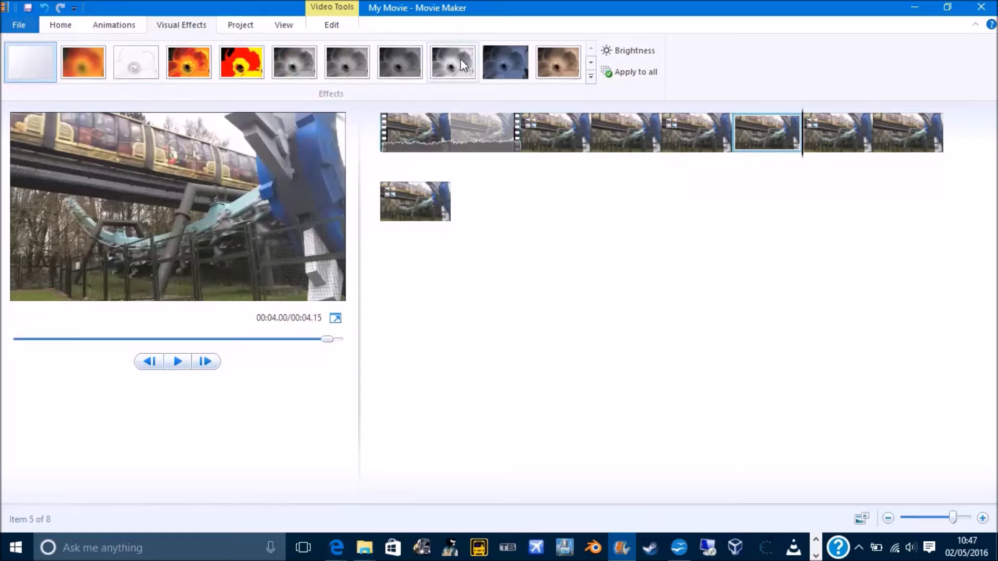
{"action": "left_click", "coordinate": [591, 62]}
{"action": "left_click", "coordinate": [39, 55]}
Turn the seventh clip upside down with two Rotate left turns.
{"action": "left_click", "coordinate": [892, 133]}
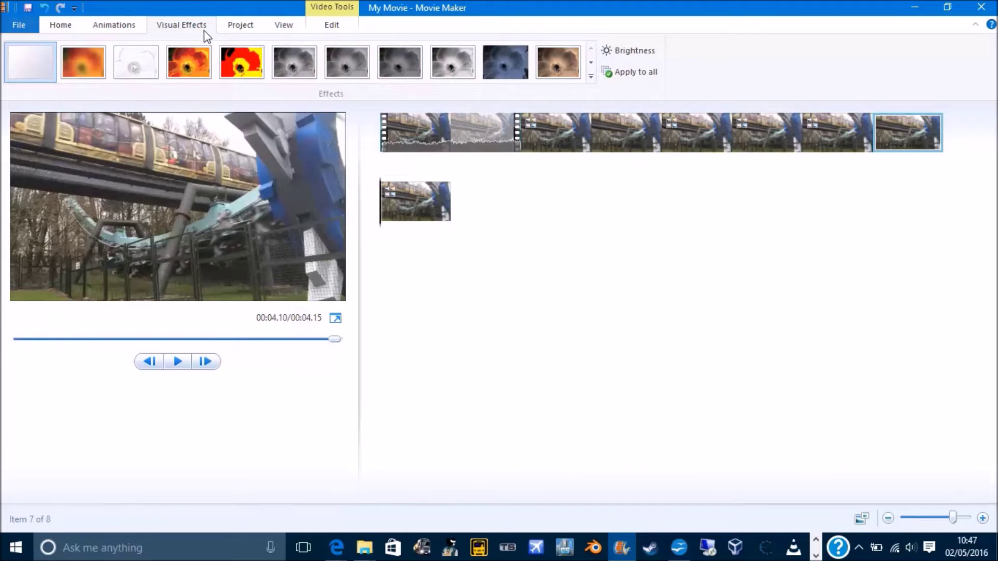
{"action": "left_click", "coordinate": [239, 26]}
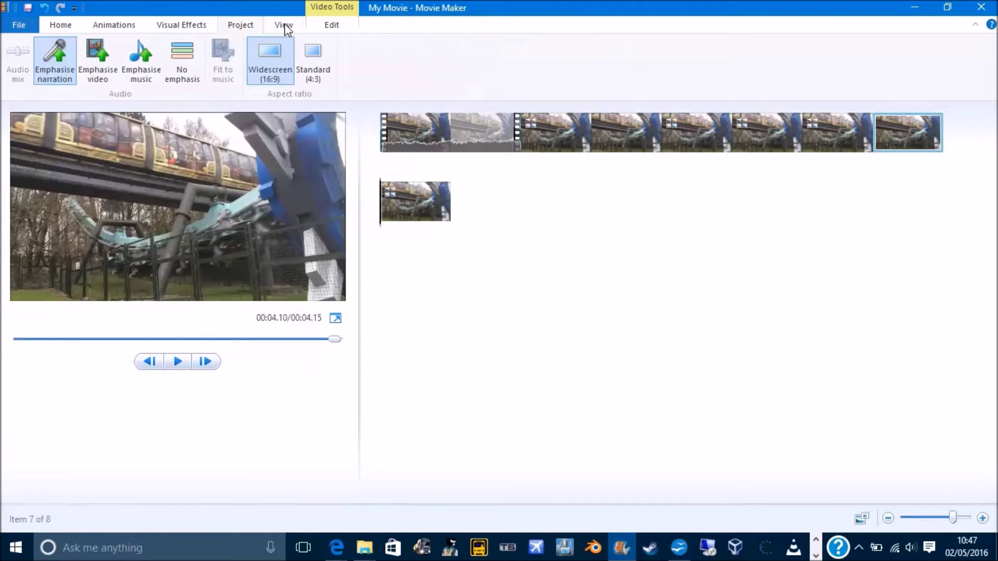
{"action": "left_click", "coordinate": [285, 30]}
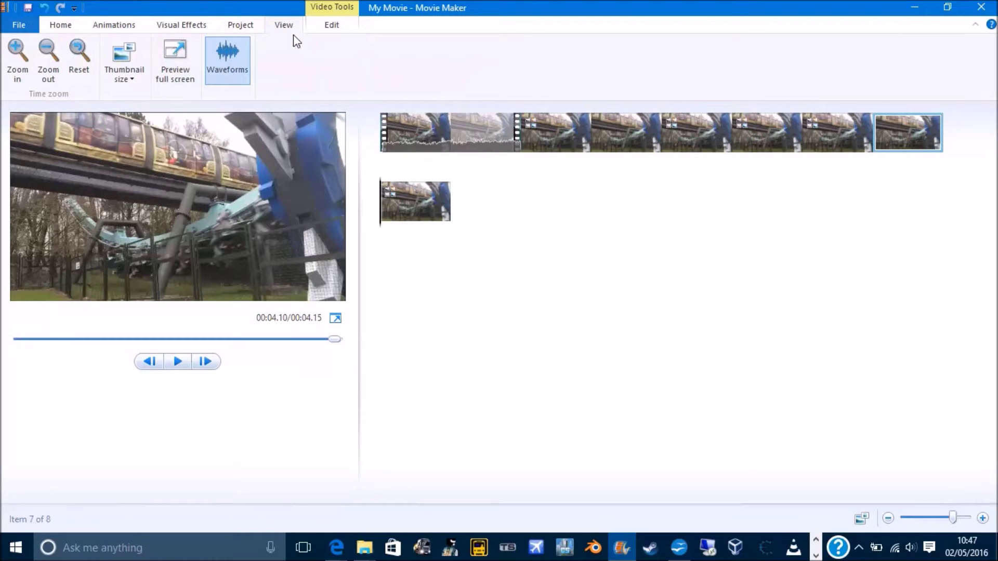
{"action": "left_click", "coordinate": [58, 24]}
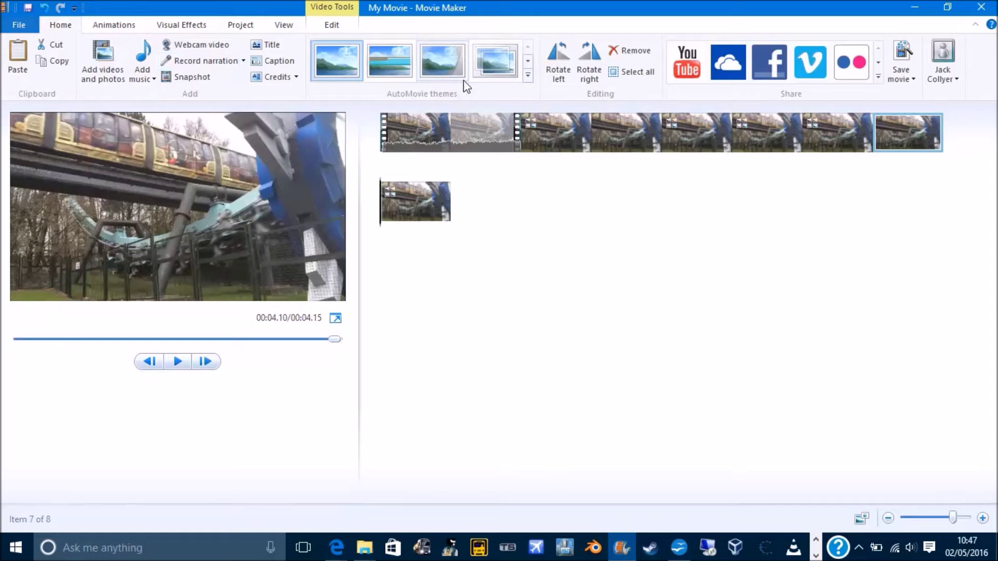
{"action": "left_click", "coordinate": [560, 55]}
{"action": "left_click", "coordinate": [561, 55]}
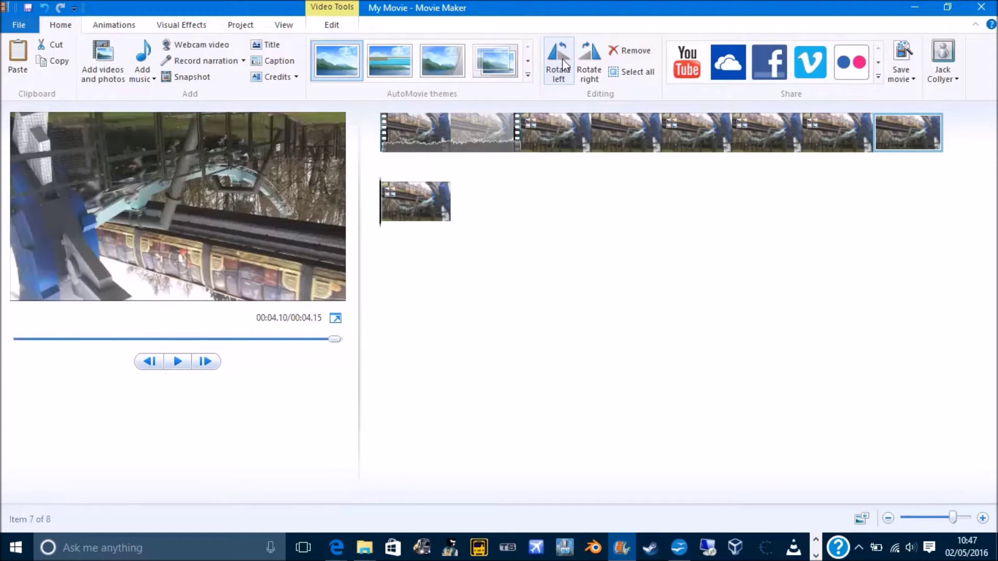
{"action": "left_click", "coordinate": [416, 136]}
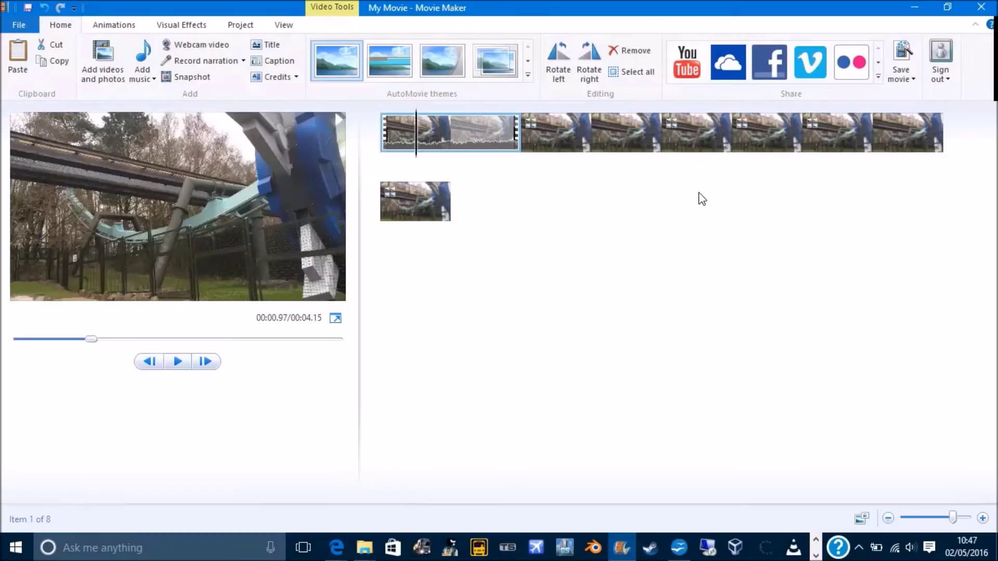
Copy the seven edited glitch pictures and paste them at the end of the storyboard.
{"action": "left_click", "coordinate": [567, 148]}
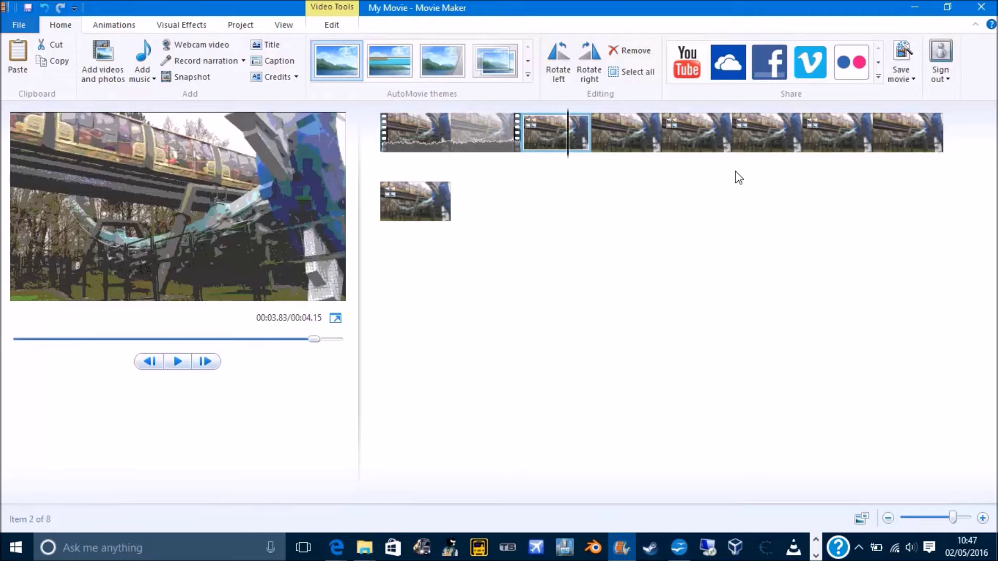
{"action": "key", "text": "shift+Right"}
{"action": "key", "text": "shift+Right"}
{"action": "key", "text": "shift+Right"}
{"action": "key", "text": "shift+Right"}
{"action": "key", "text": "shift+Right"}
{"action": "key", "text": "shift+Right"}
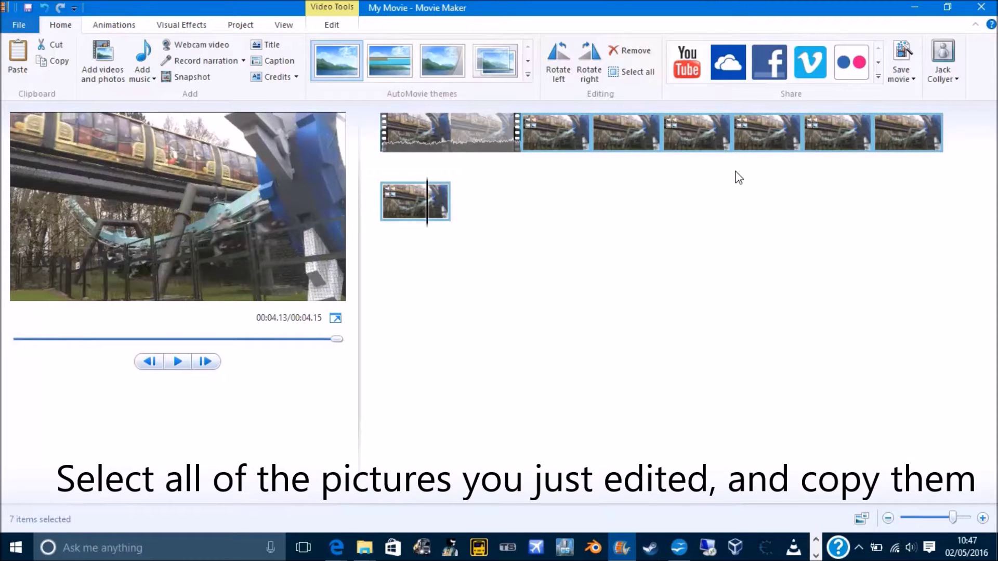
{"action": "key", "text": "ctrl+c"}
{"action": "key", "text": "ctrl+v"}
{"action": "key", "text": "ctrl+v"}
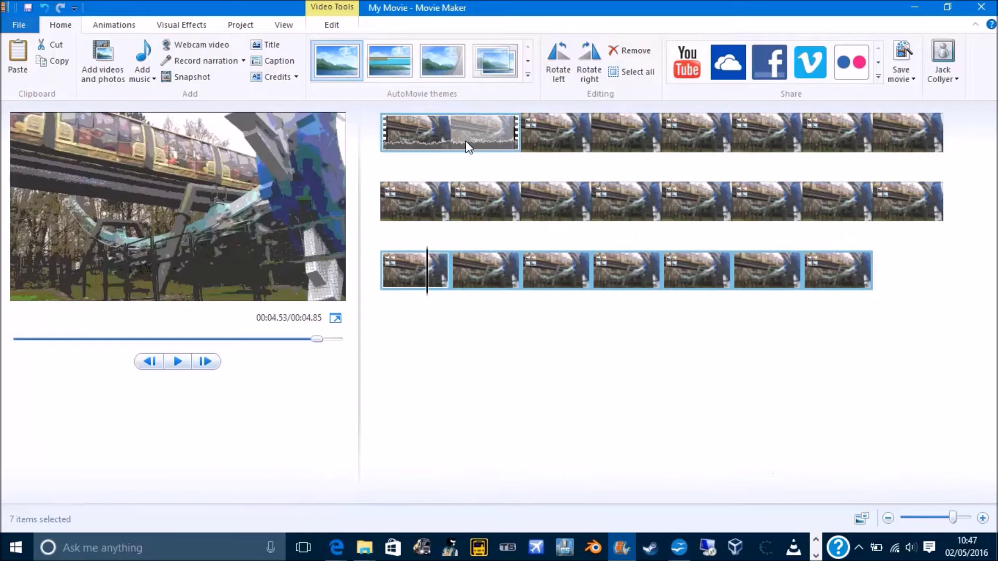
{"action": "key", "text": "Home"}
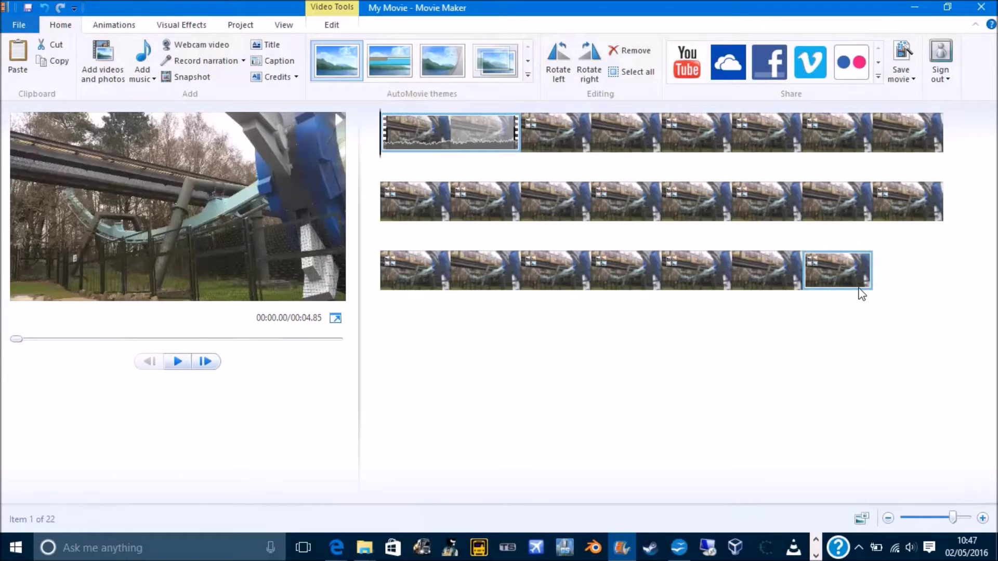
{"action": "left_click", "coordinate": [862, 293]}
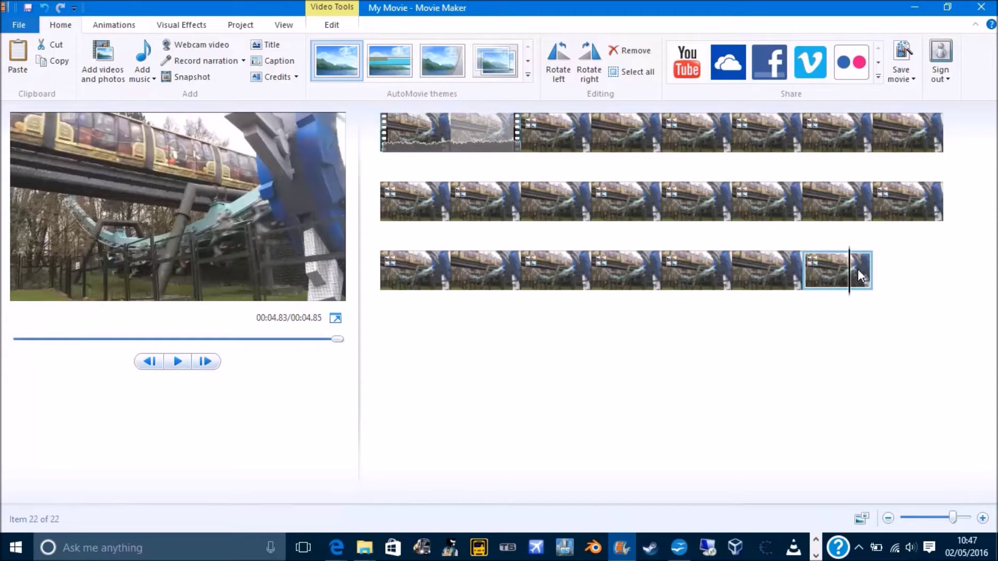
{"action": "left_click", "coordinate": [902, 283]}
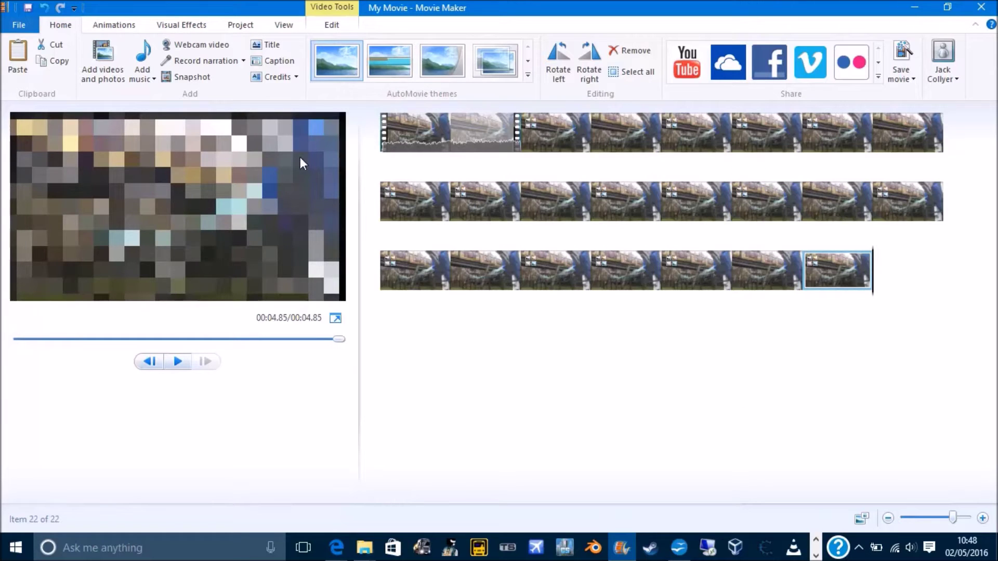
Add the Glitch screen glitch picture, set it to 0.05 seconds, and paste two copies after it.
{"action": "left_click", "coordinate": [100, 50]}
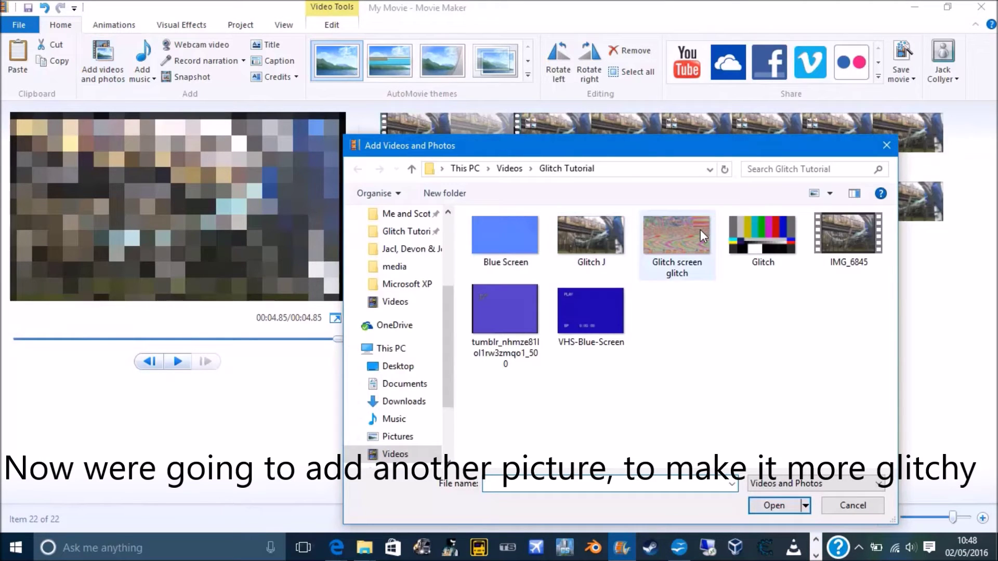
{"action": "double_click", "coordinate": [700, 229]}
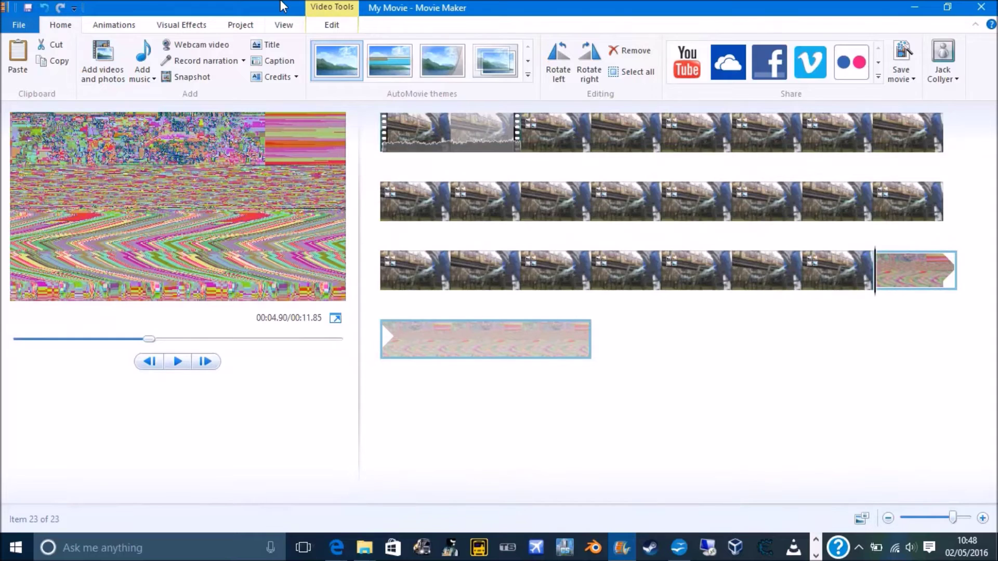
{"action": "left_click", "coordinate": [311, 26]}
{"action": "left_click", "coordinate": [287, 73]}
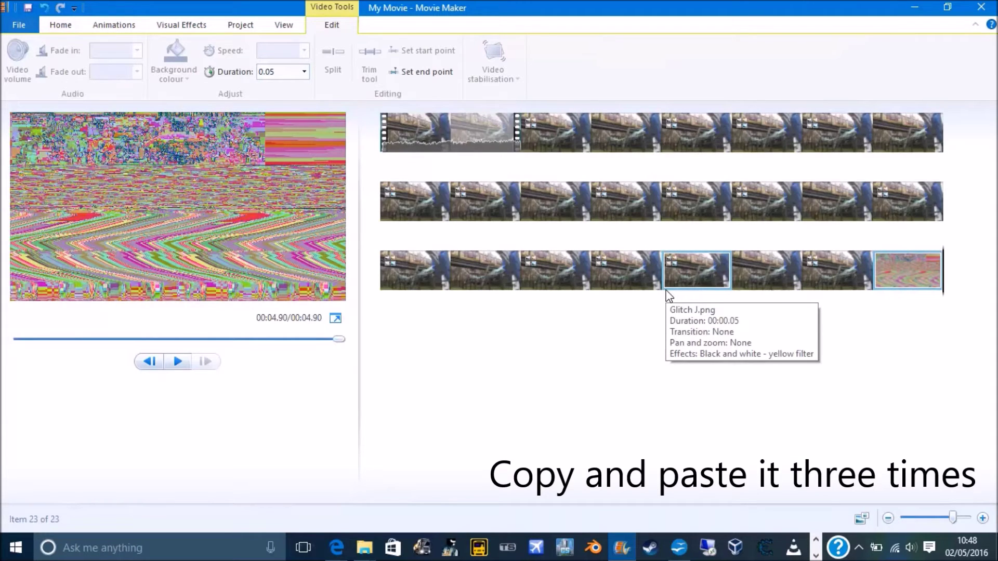
{"action": "key", "text": "ctrl+c"}
{"action": "key", "text": "ctrl+v"}
{"action": "key", "text": "ctrl+v"}
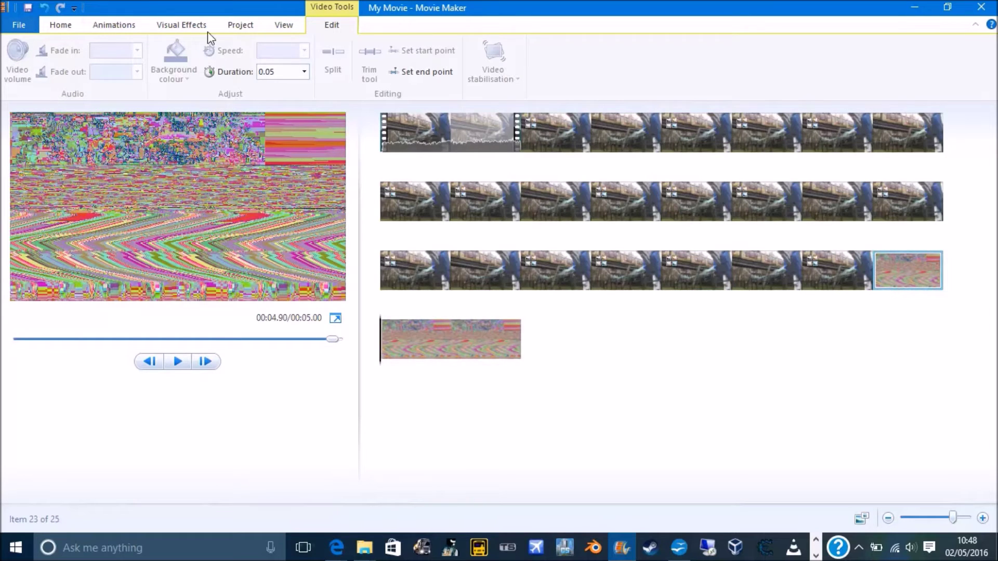
{"action": "left_click", "coordinate": [69, 28]}
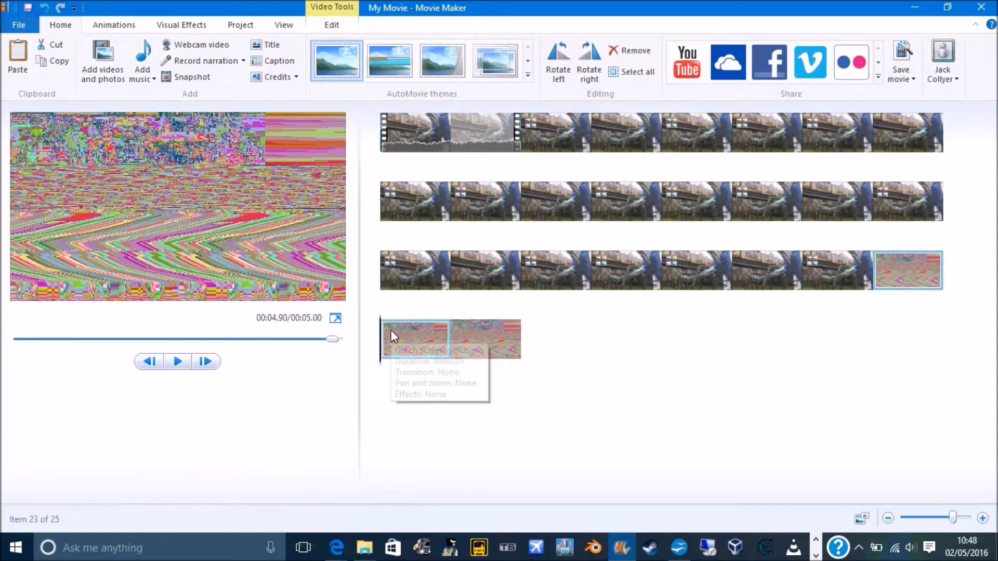
Turn the middle Glitch screen clip upside down with two rotations.
{"action": "left_click", "coordinate": [427, 338]}
{"action": "left_click", "coordinate": [553, 56]}
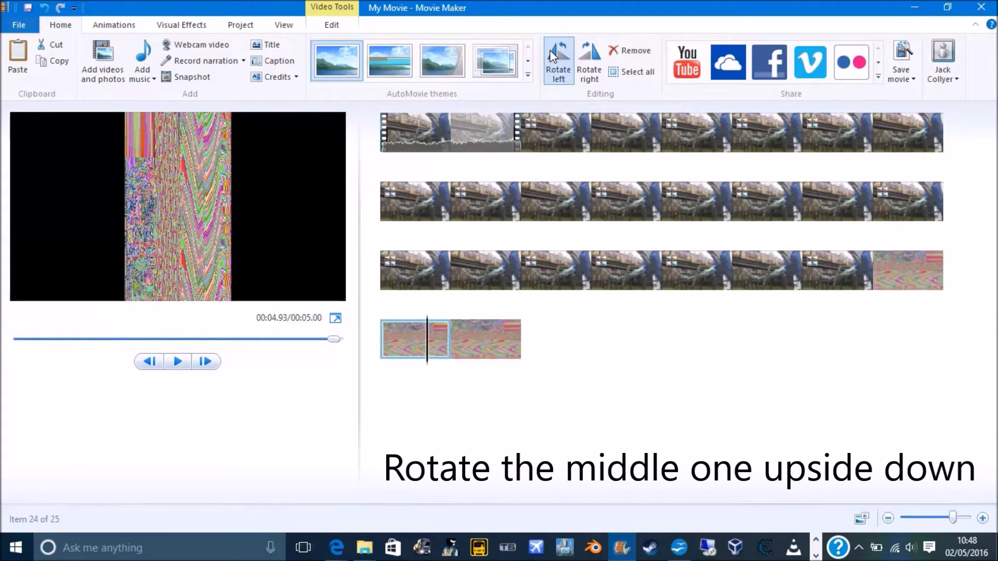
{"action": "left_click", "coordinate": [553, 56]}
Move the first glitch screen clip to a new spot and select all the trailing glitch clips.
{"action": "left_click", "coordinate": [882, 257]}
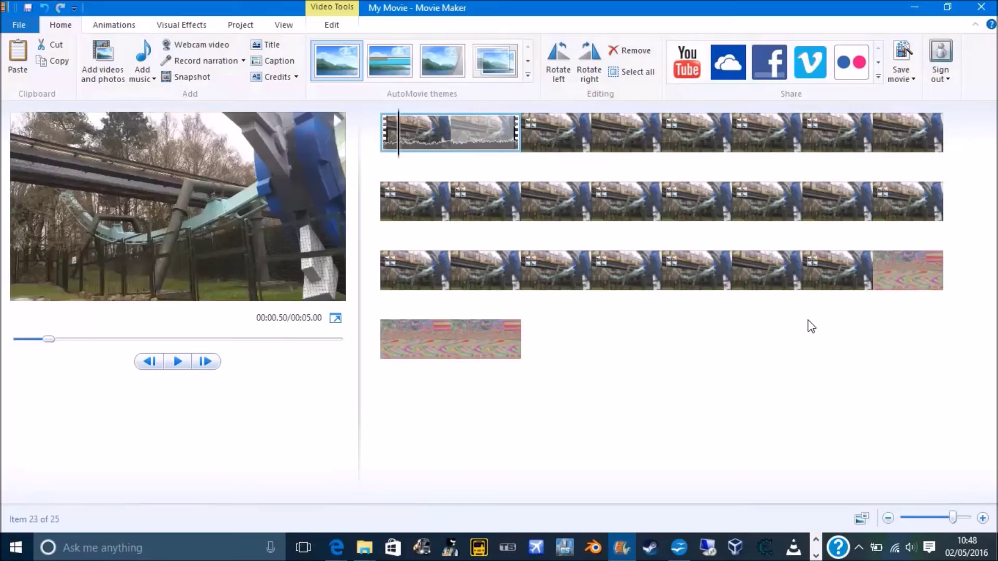
{"action": "left_click_drag", "start_coordinate": [882, 263], "coordinate": [836, 407]}
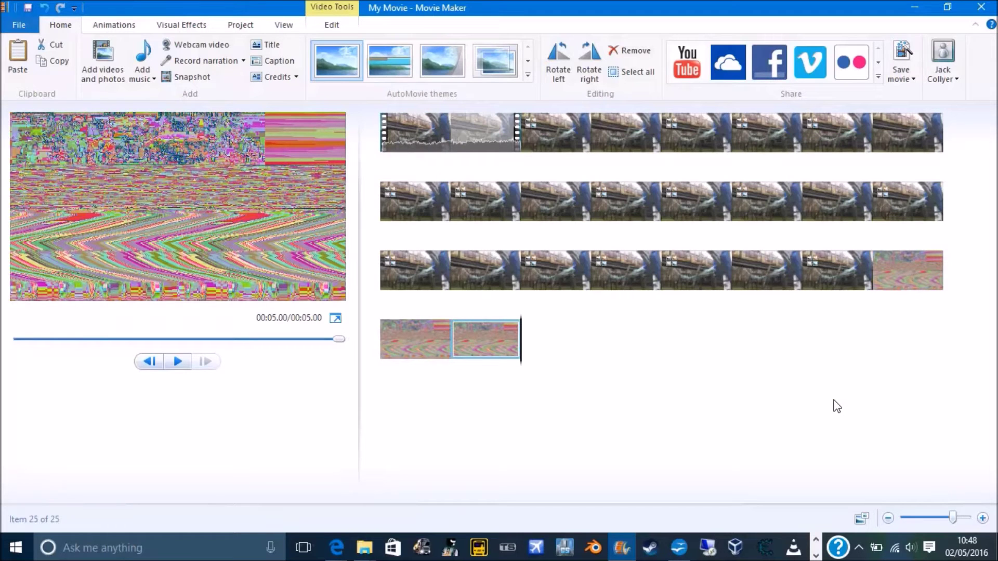
{"action": "left_click", "coordinate": [898, 285]}
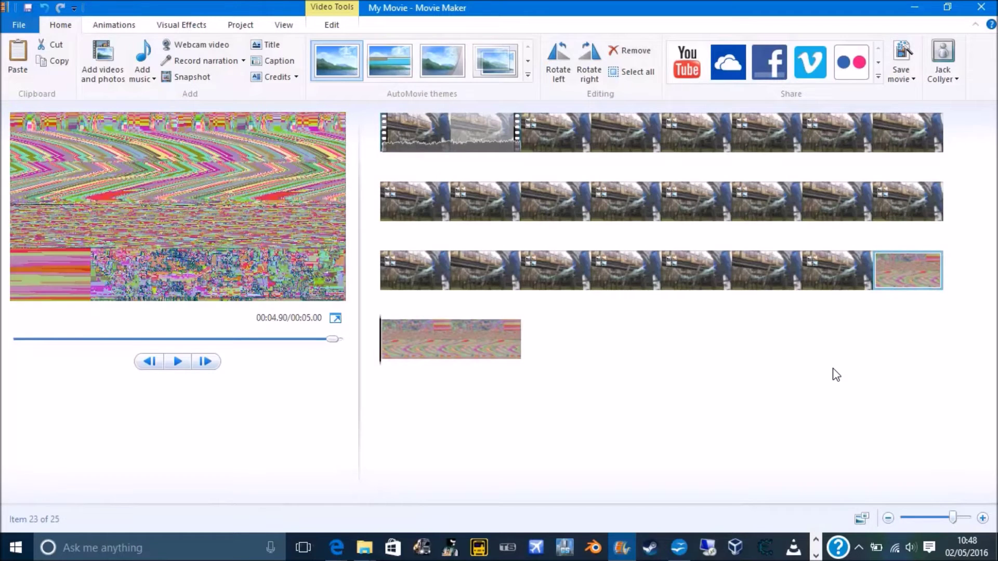
{"action": "key", "text": "shift+Right"}
{"action": "key", "text": "shift+Right"}
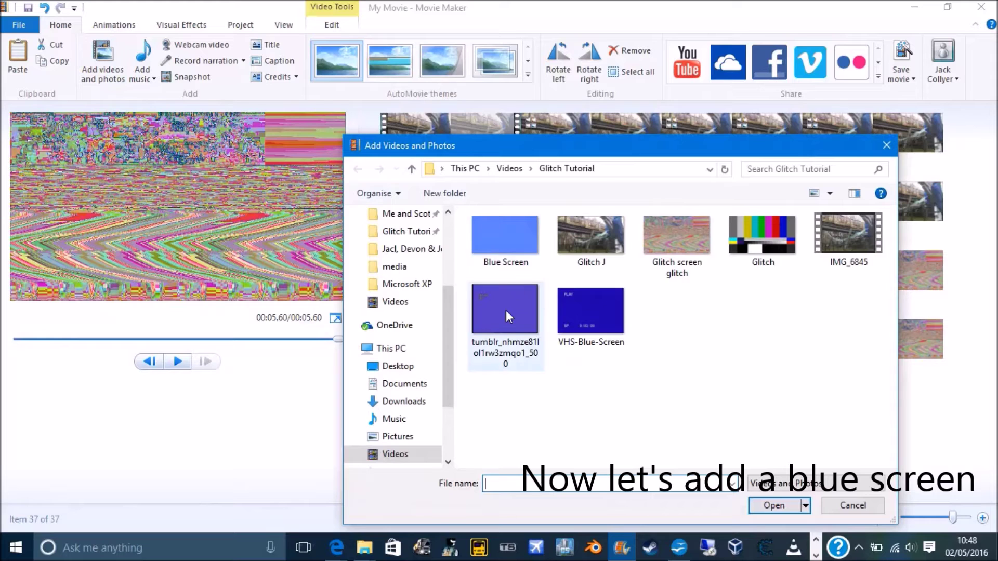
Insert the VHS-Blue-Screen video after the glitch clips, making 38 storyboard items.
{"action": "double_click", "coordinate": [564, 314]}
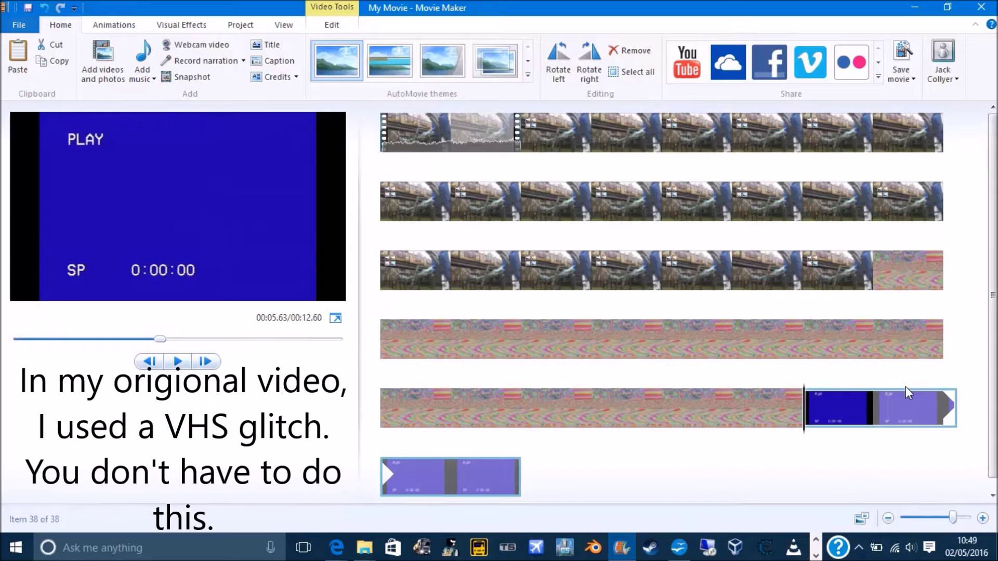
{"action": "scroll", "coordinate": [552, 397], "scroll_direction": "down", "scroll_amount": 1}
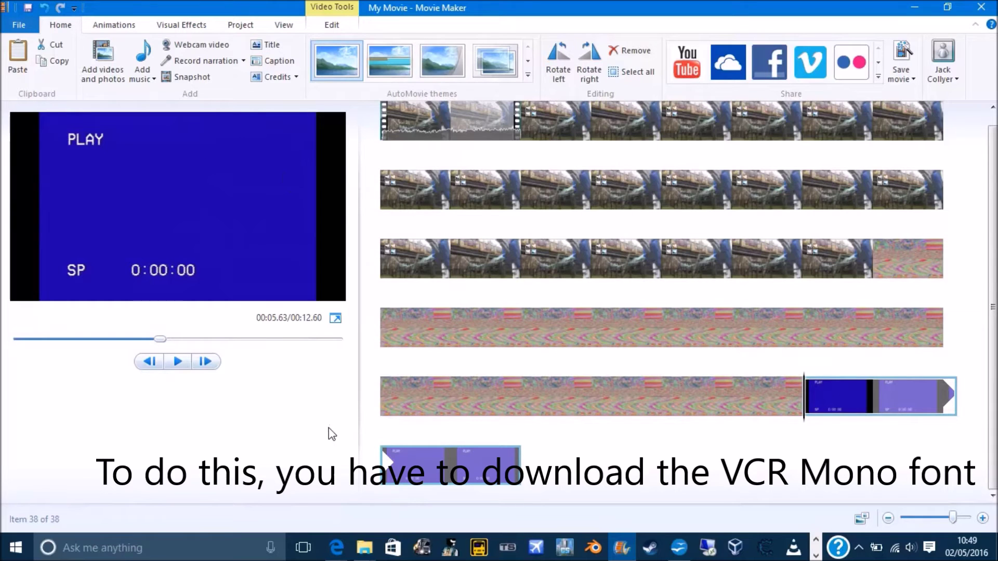
{"action": "mouse_move", "coordinate": [336, 551]}
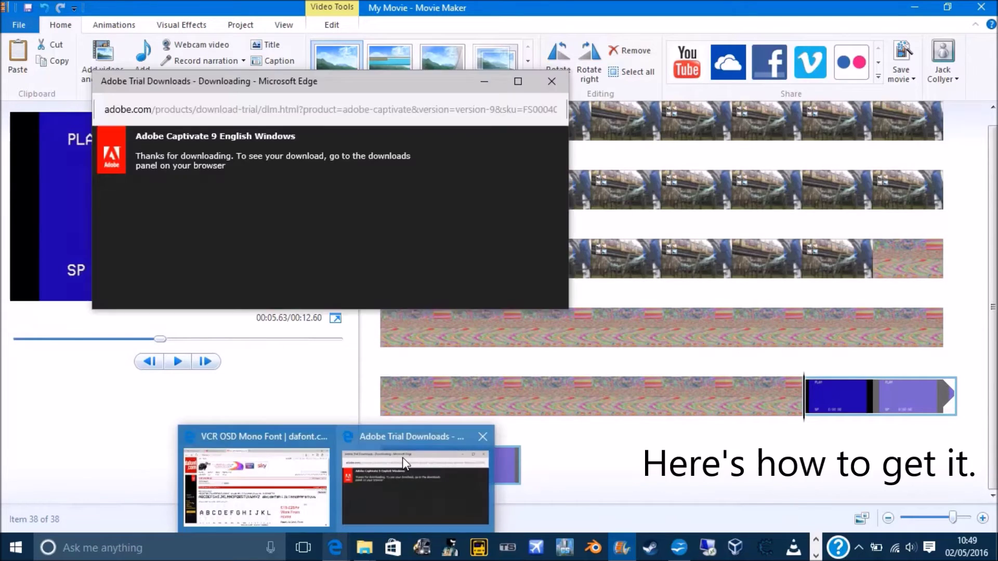
{"action": "left_click", "coordinate": [307, 506]}
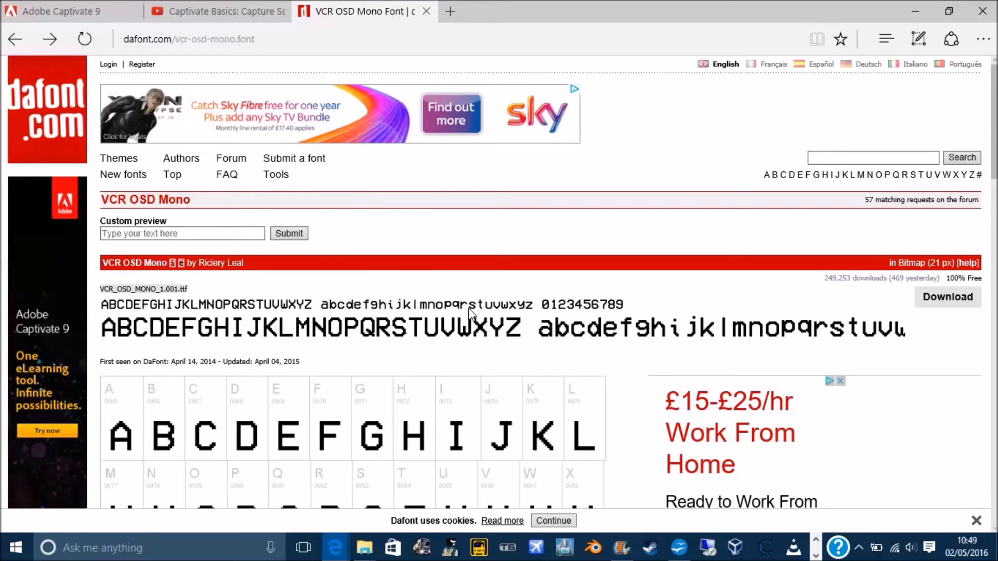
{"action": "scroll", "coordinate": [470, 312], "scroll_direction": "down", "scroll_amount": 2}
{"action": "scroll", "coordinate": [483, 281], "scroll_direction": "up", "scroll_amount": 2}
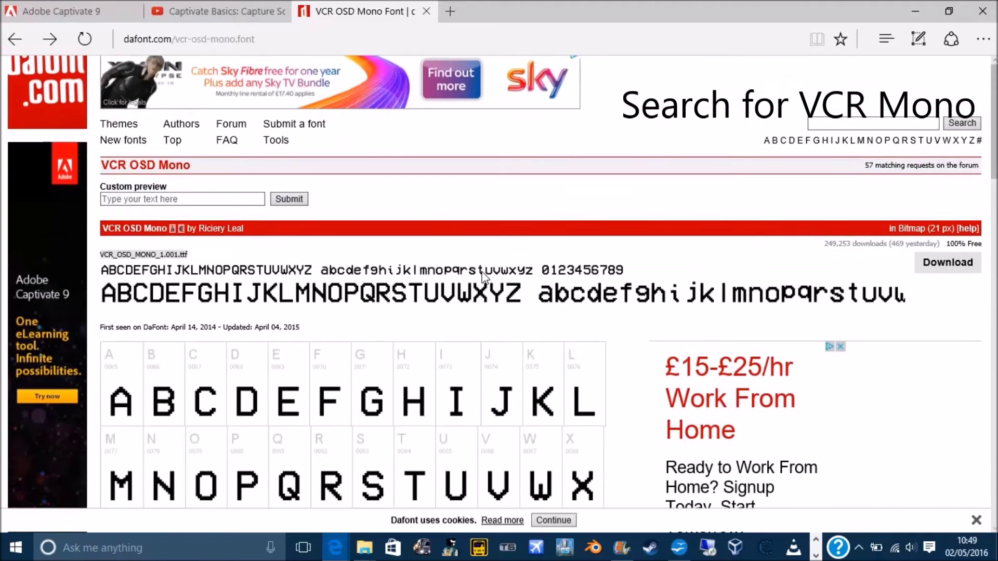
{"action": "scroll", "coordinate": [649, 304], "scroll_direction": "down", "scroll_amount": 1}
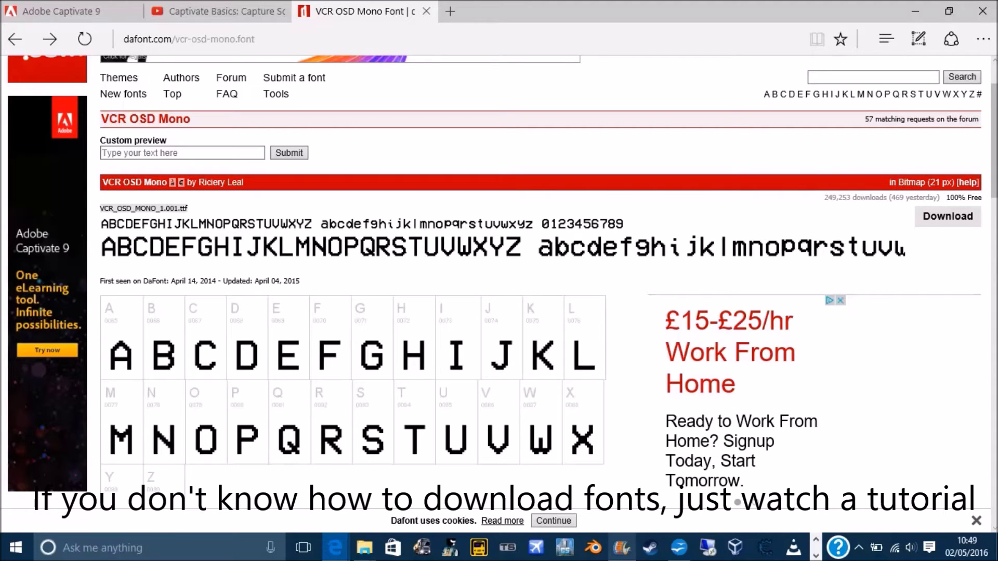
{"action": "mouse_move", "coordinate": [622, 547]}
{"action": "left_click", "coordinate": [616, 457]}
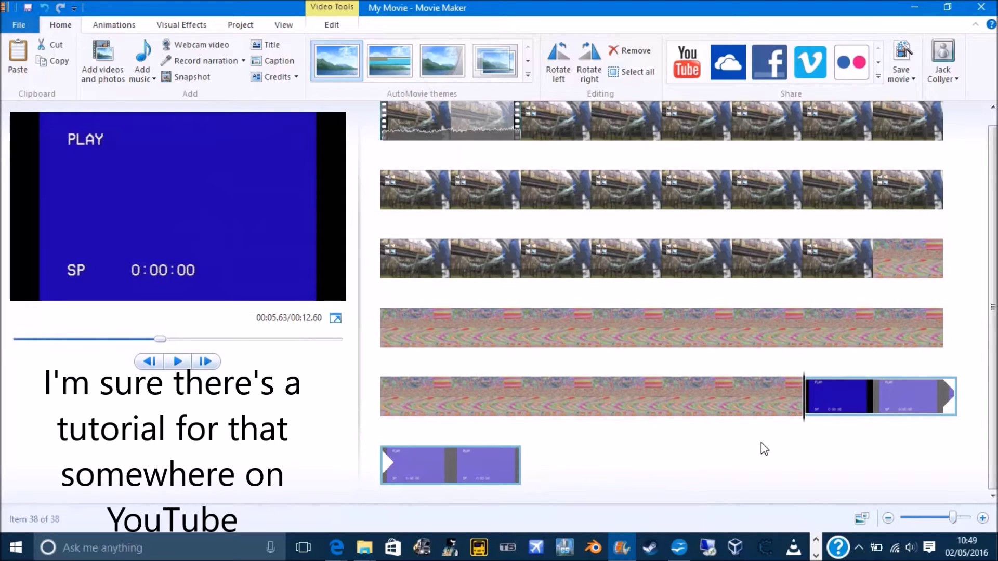
Add a caption to the blue-screen clip and position its box toward the frame's right edge.
{"action": "left_click", "coordinate": [273, 62]}
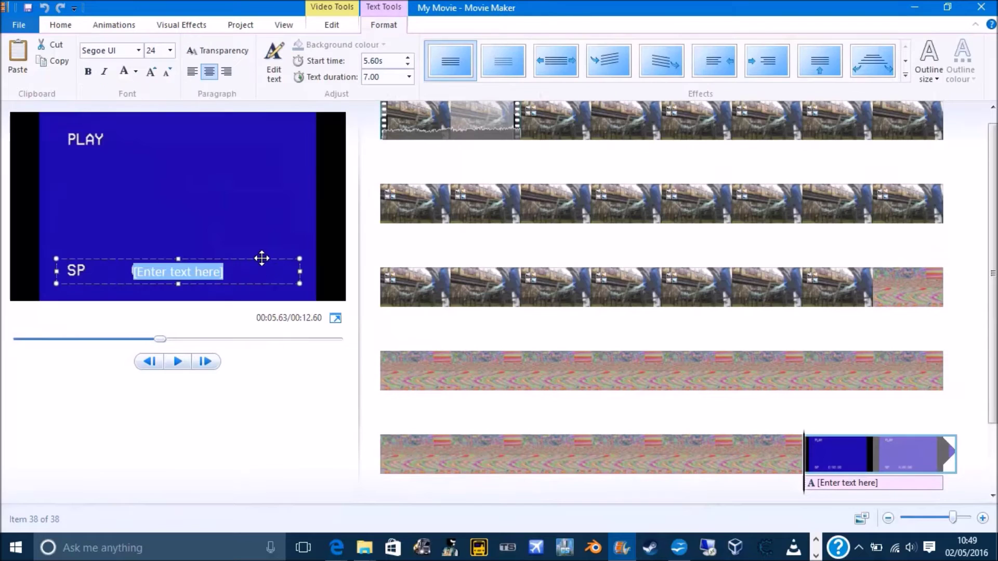
{"action": "left_click_drag", "start_coordinate": [262, 259], "coordinate": [338, 263]}
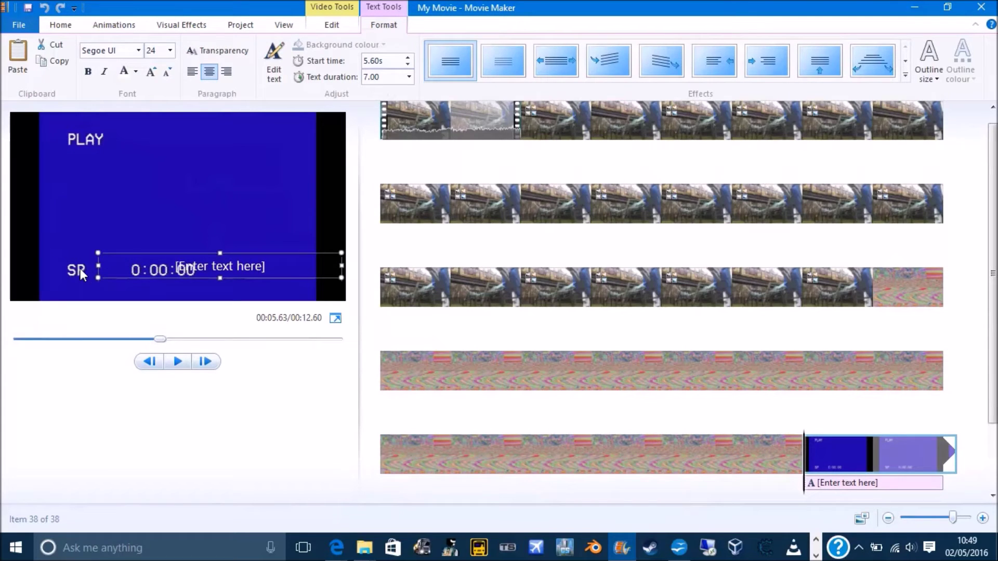
{"action": "left_click_drag", "start_coordinate": [96, 266], "coordinate": [156, 266]}
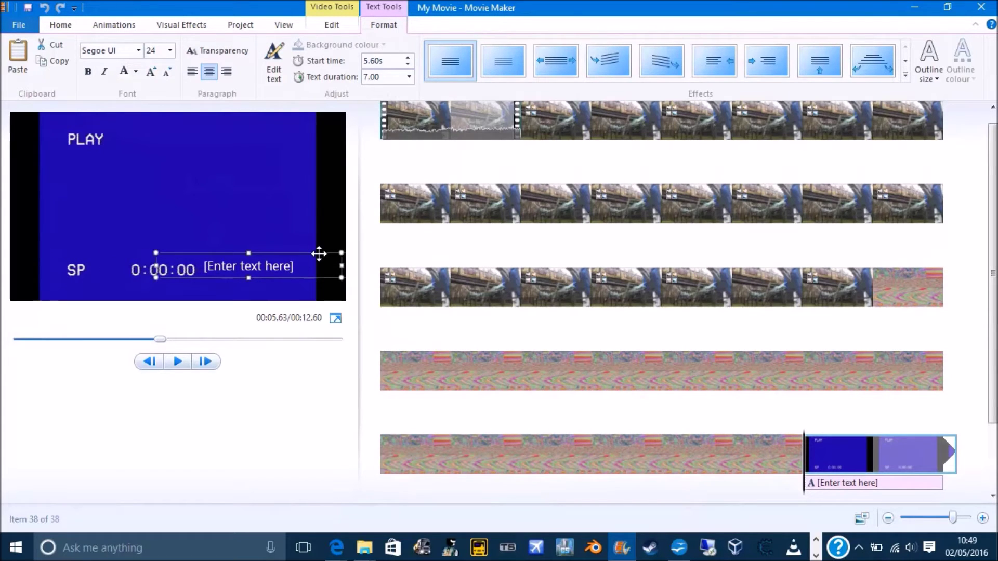
{"action": "left_click_drag", "start_coordinate": [319, 253], "coordinate": [319, 258]}
Set the caption font to VCR OSD Mono at size 28.
{"action": "left_click", "coordinate": [120, 53]}
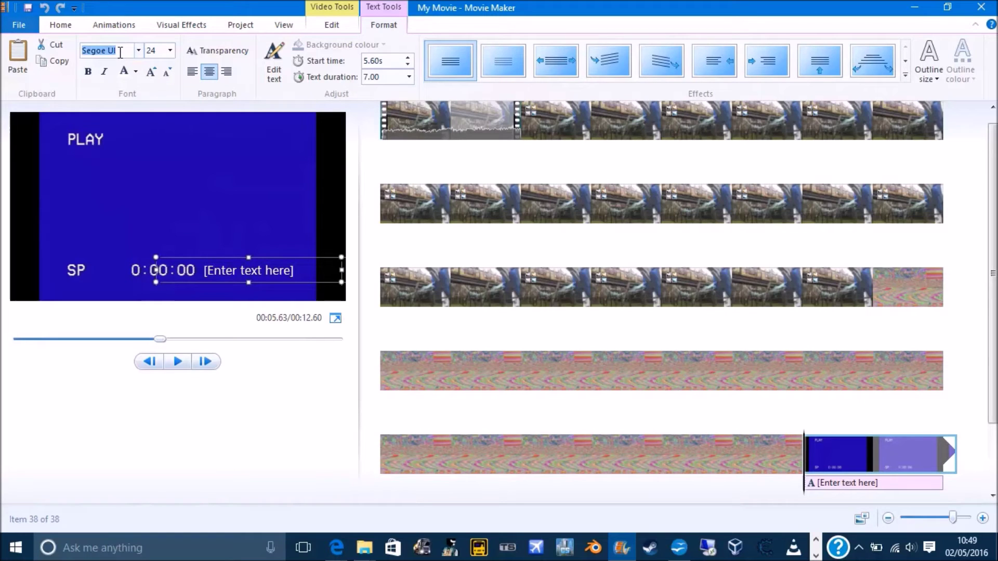
{"action": "key", "text": "Home"}
{"action": "key", "text": "shift+End"}
{"action": "key", "text": "ctrl+v"}
{"action": "key", "text": "Return"}
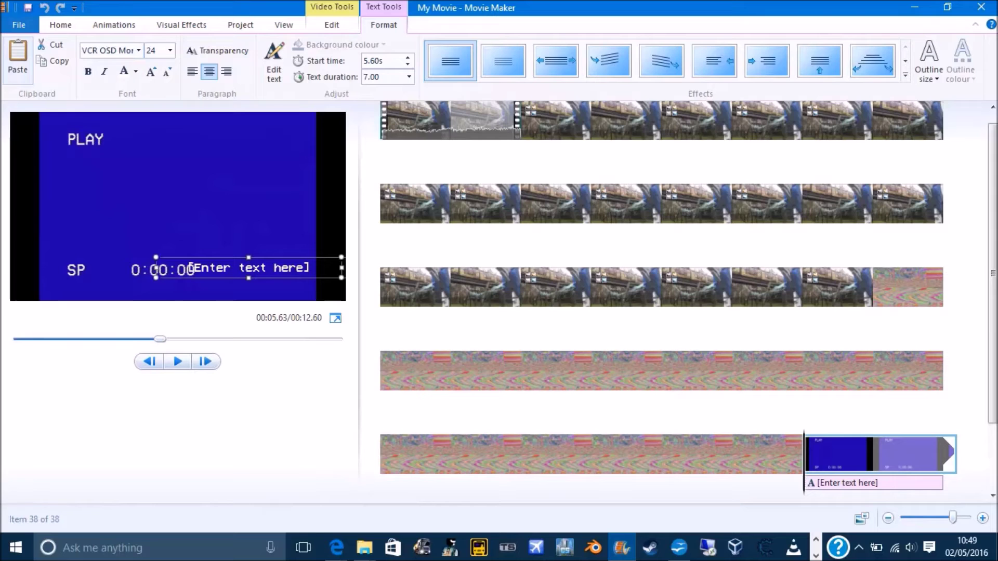
{"action": "left_click", "coordinate": [171, 50]}
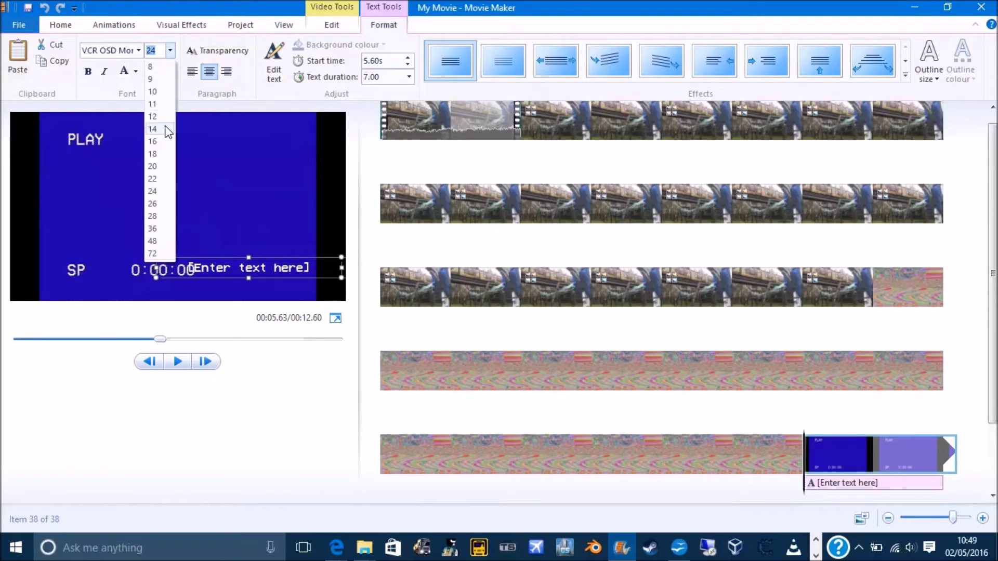
{"action": "left_click", "coordinate": [153, 216]}
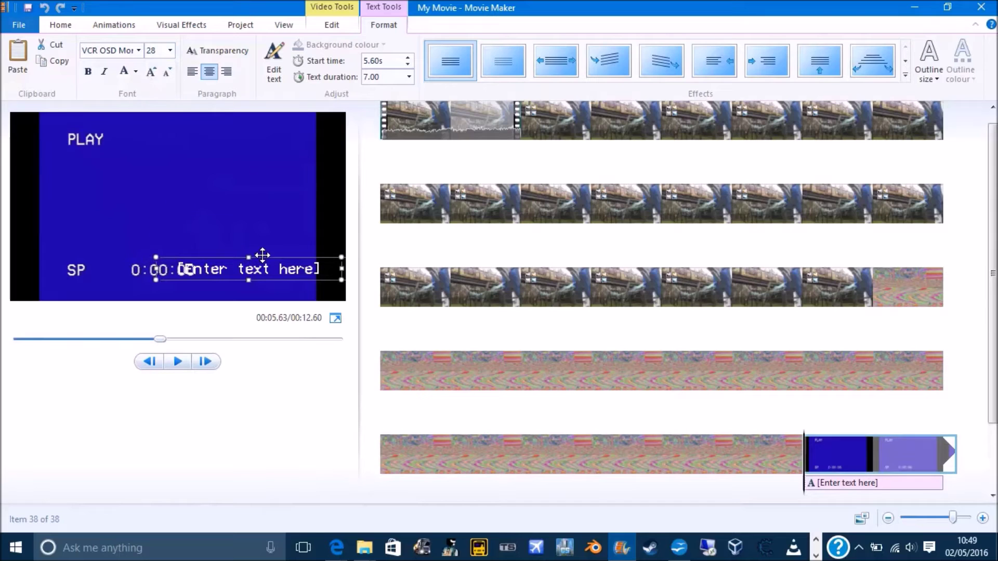
Move the caption up level with PLAY and replace its text with the counter 'VS1* 0.01'.
{"action": "left_click_drag", "start_coordinate": [261, 258], "coordinate": [264, 125]}
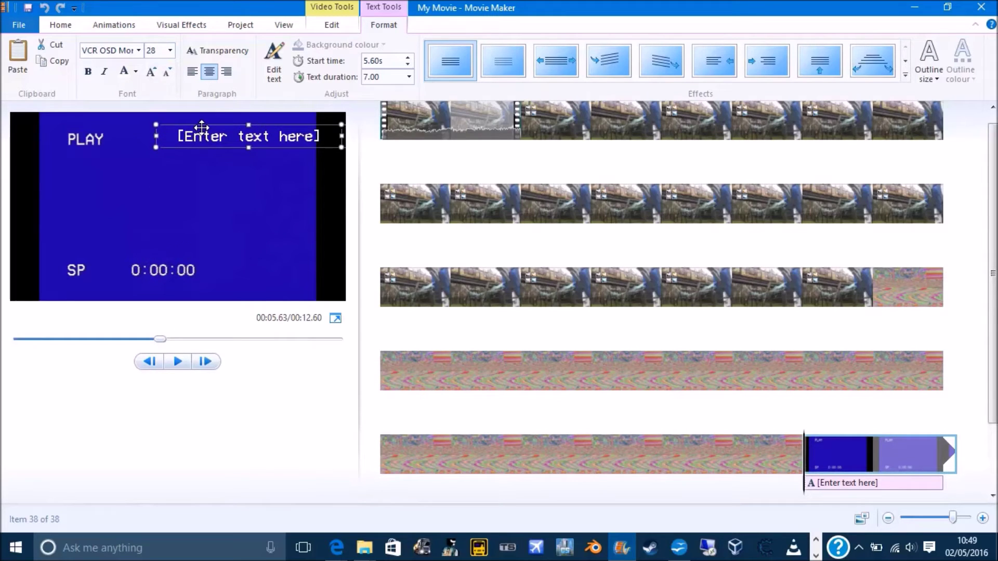
{"action": "left_click_drag", "start_coordinate": [201, 126], "coordinate": [202, 128]}
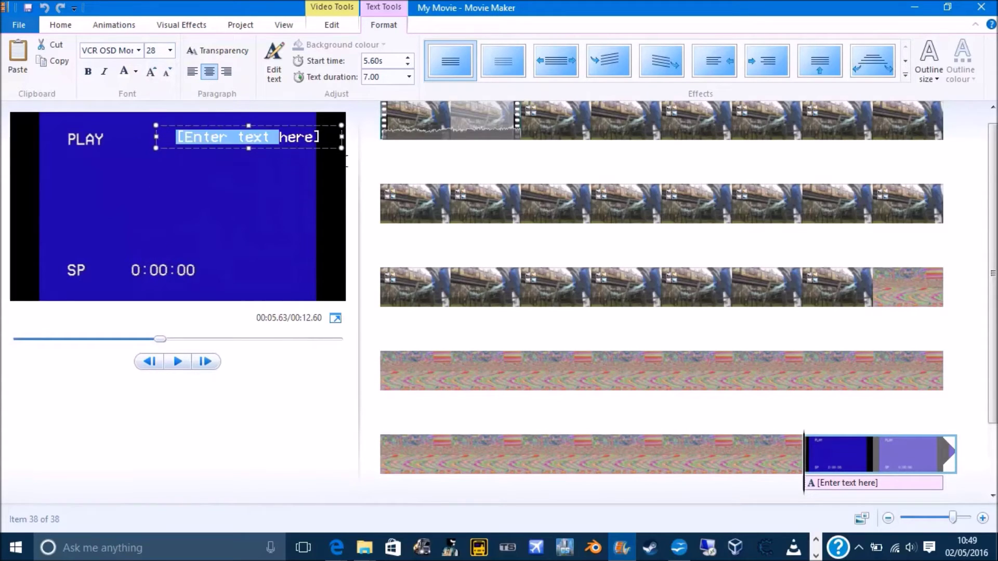
{"action": "left_click_drag", "start_coordinate": [347, 160], "coordinate": [385, 165]}
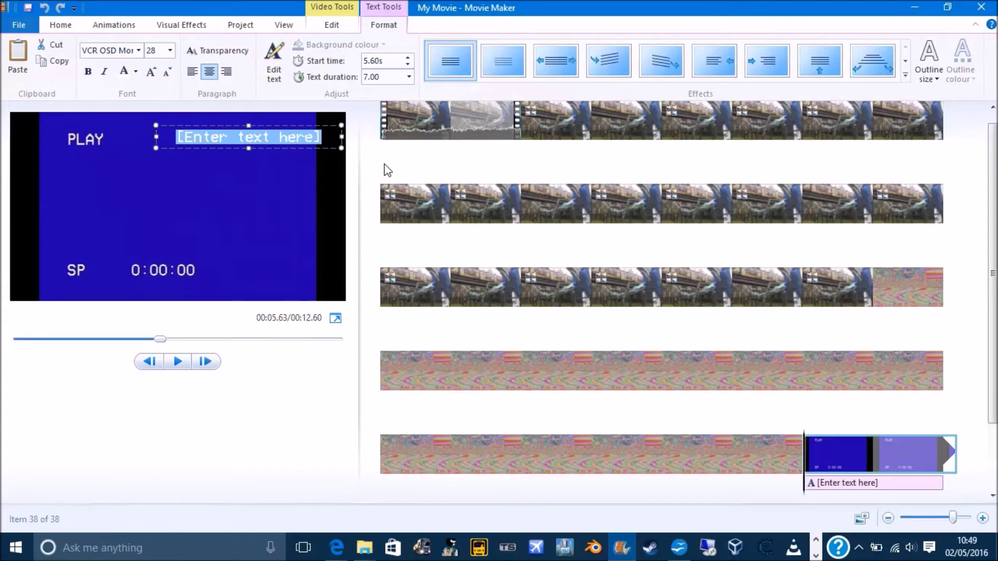
{"action": "type", "text": "US"}
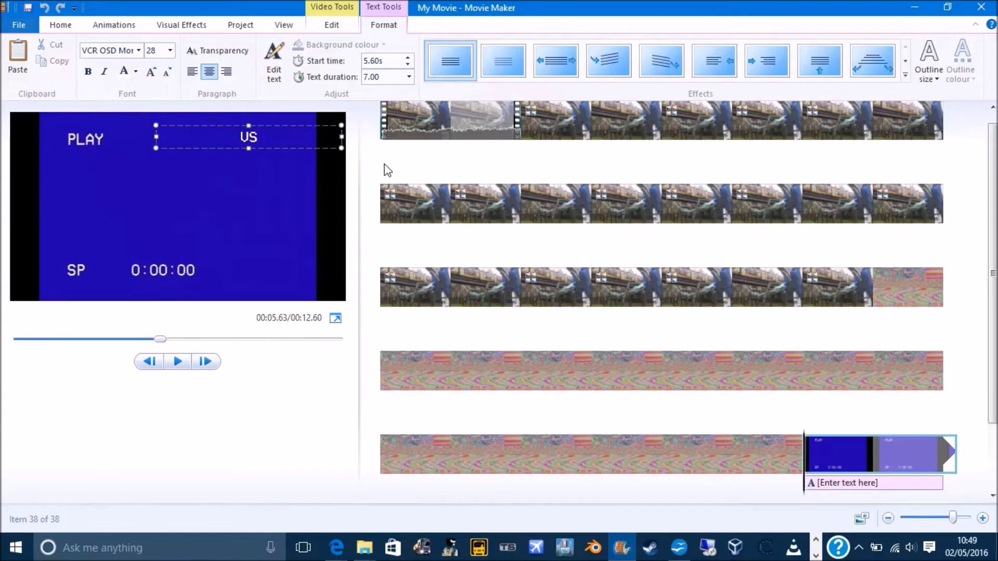
{"action": "type", "text": "1"}
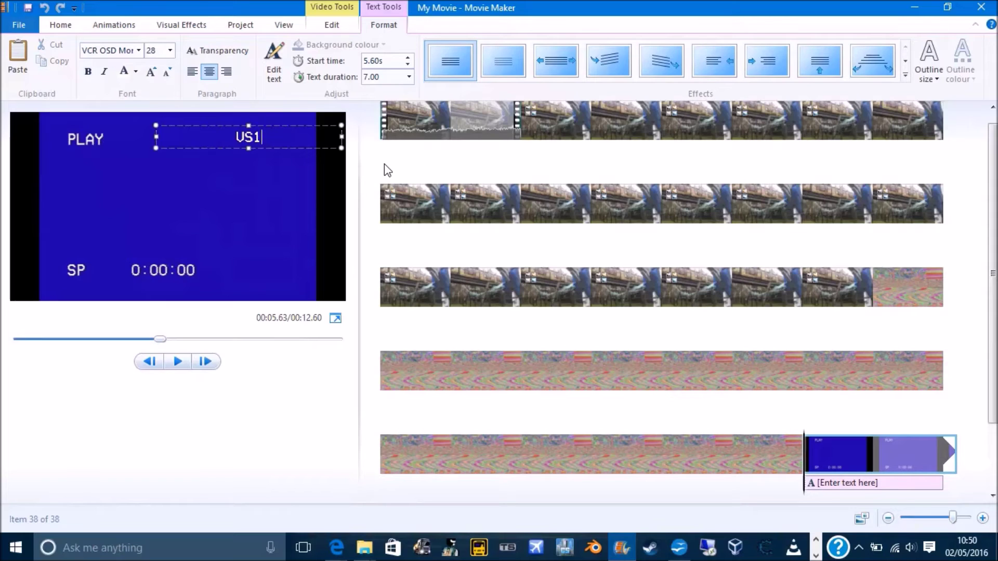
{"action": "type", "text": " *0.01"}
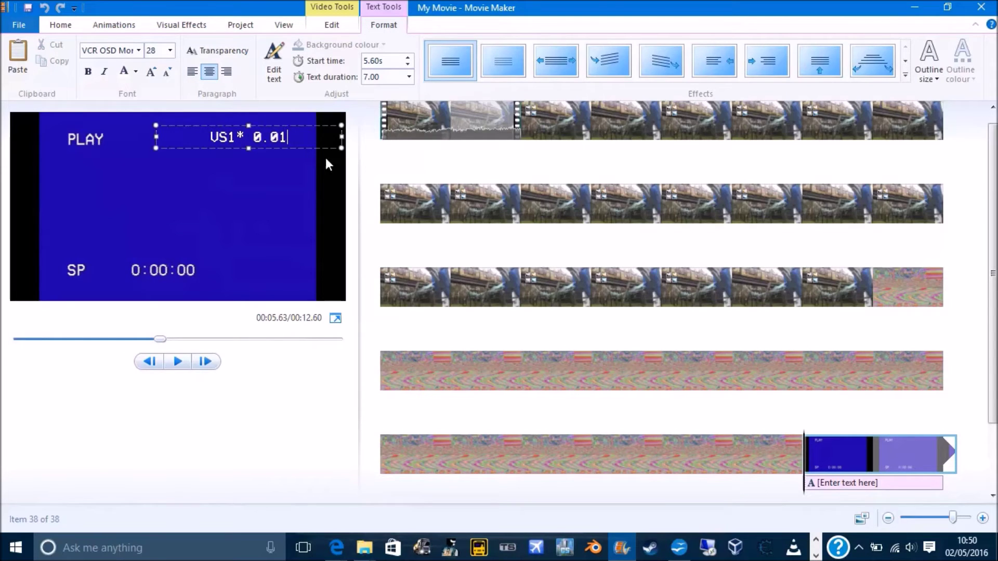
{"action": "scroll", "coordinate": [909, 480], "scroll_direction": "down", "scroll_amount": 1}
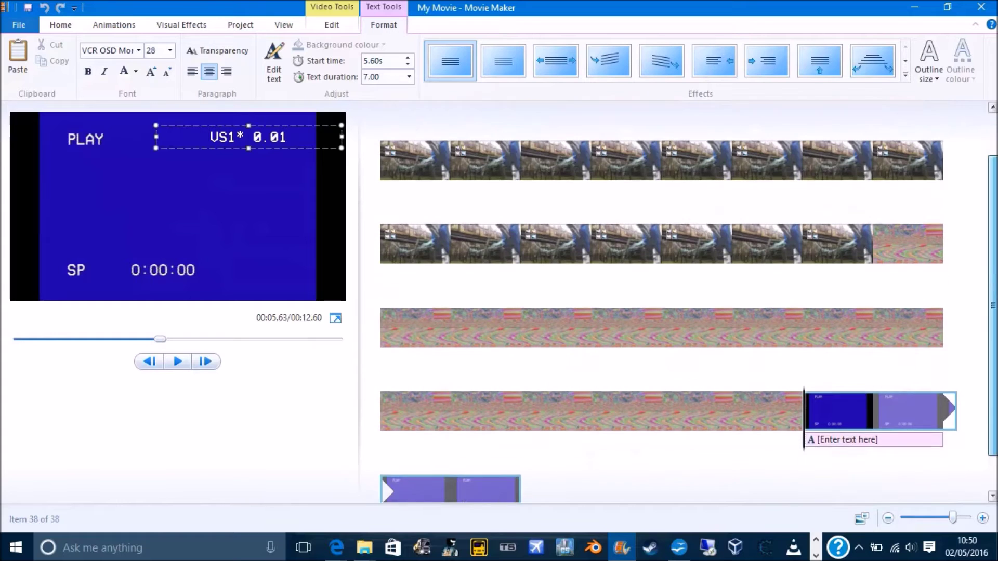
{"action": "left_click", "coordinate": [842, 408]}
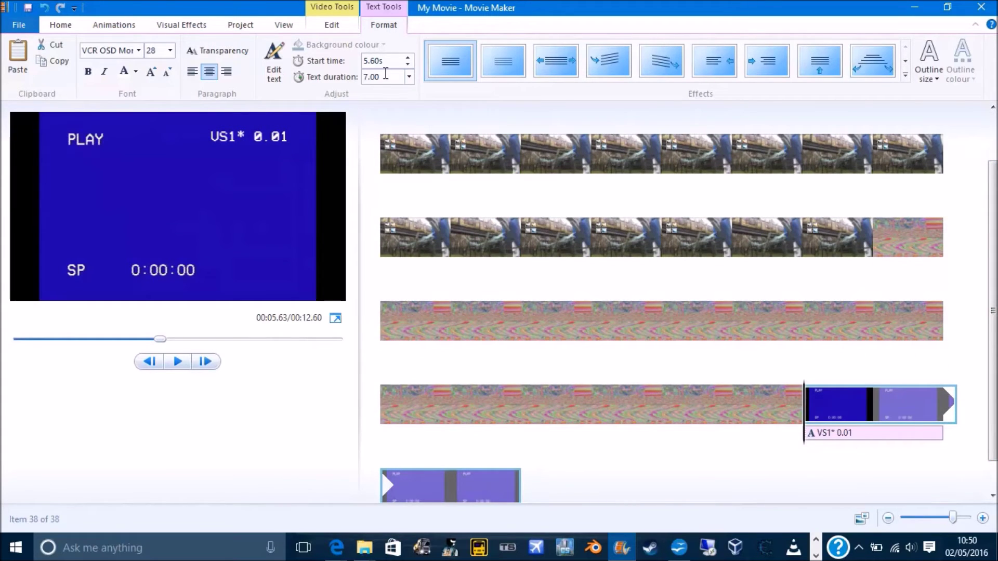
Change the caption duration to 1.00 second.
{"action": "left_click", "coordinate": [385, 73]}
{"action": "left_click", "coordinate": [366, 78]}
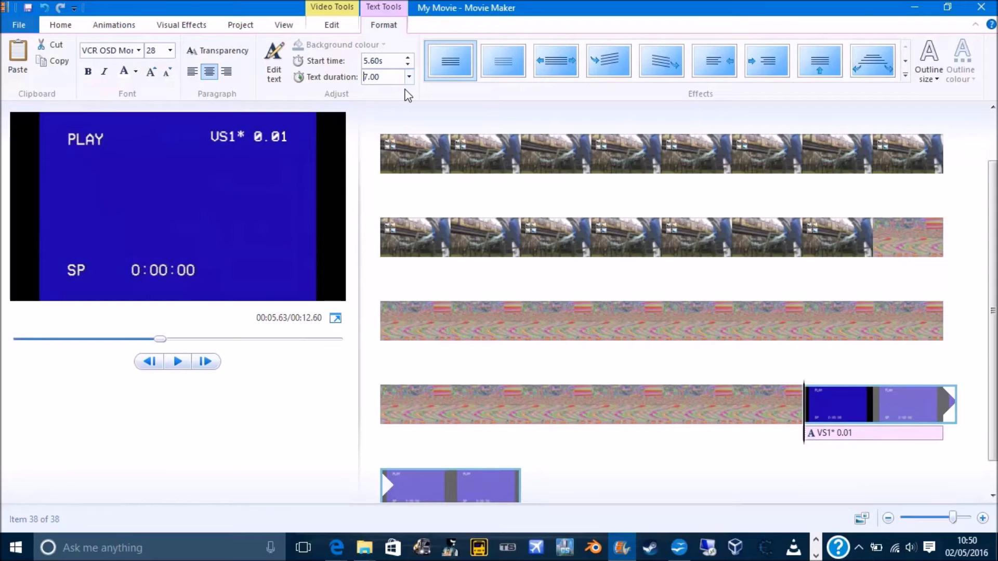
{"action": "key", "text": "BackSpace"}
{"action": "type", "text": "1"}
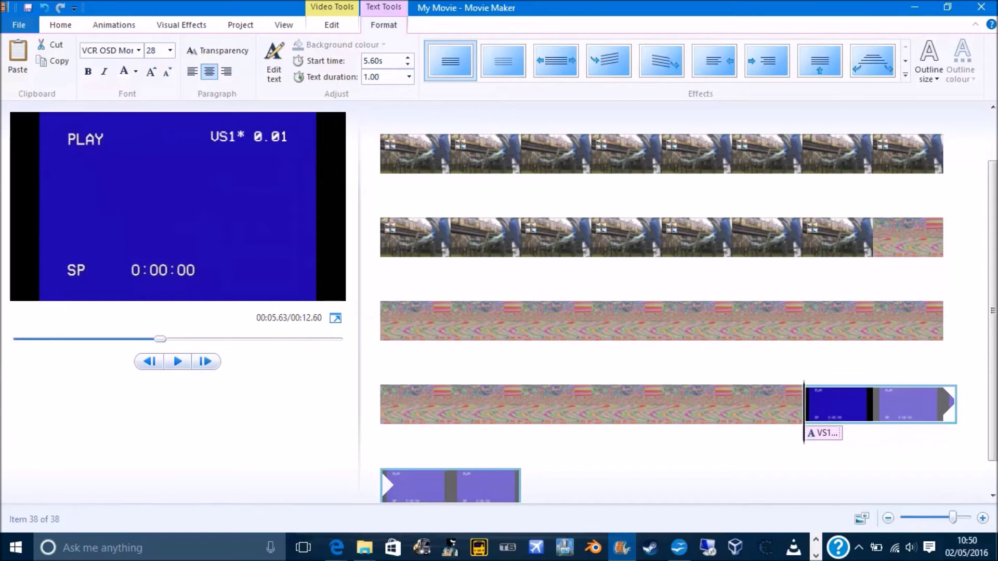
Preview the end of the movie and delete the old caption from the blue-screen clip.
{"action": "left_click", "coordinate": [825, 434]}
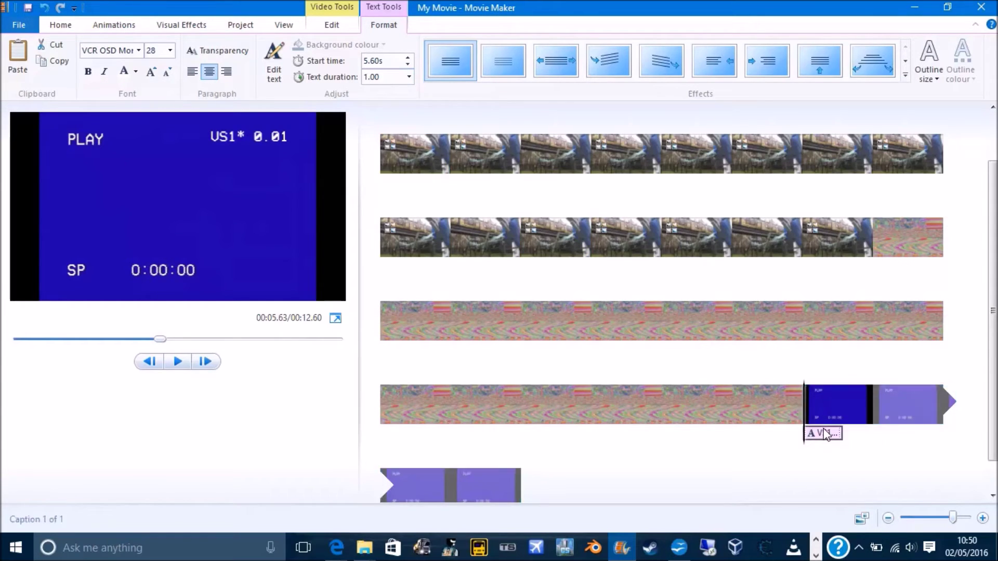
{"action": "left_click", "coordinate": [836, 394]}
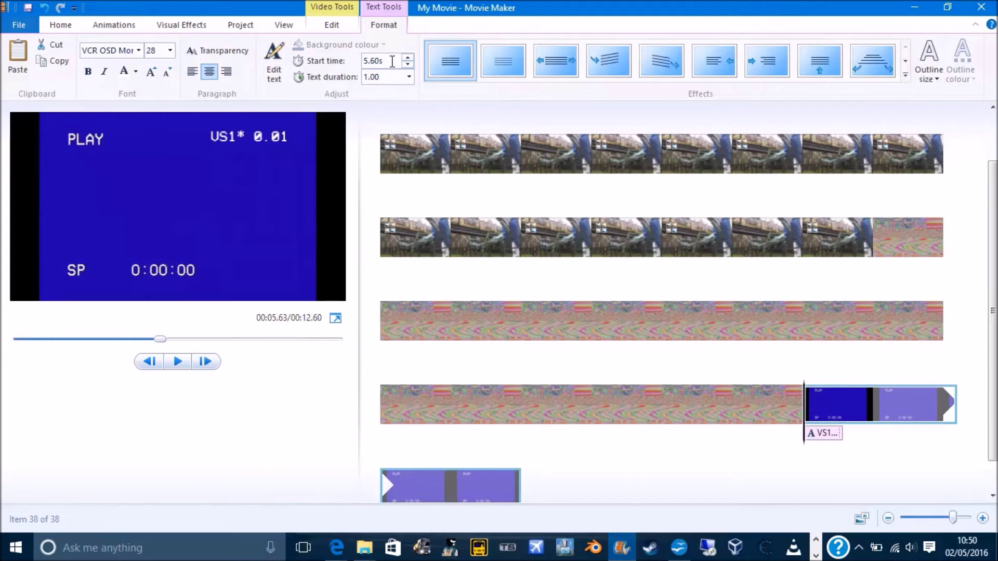
{"action": "scroll", "coordinate": [873, 369], "scroll_direction": "down", "scroll_amount": 1}
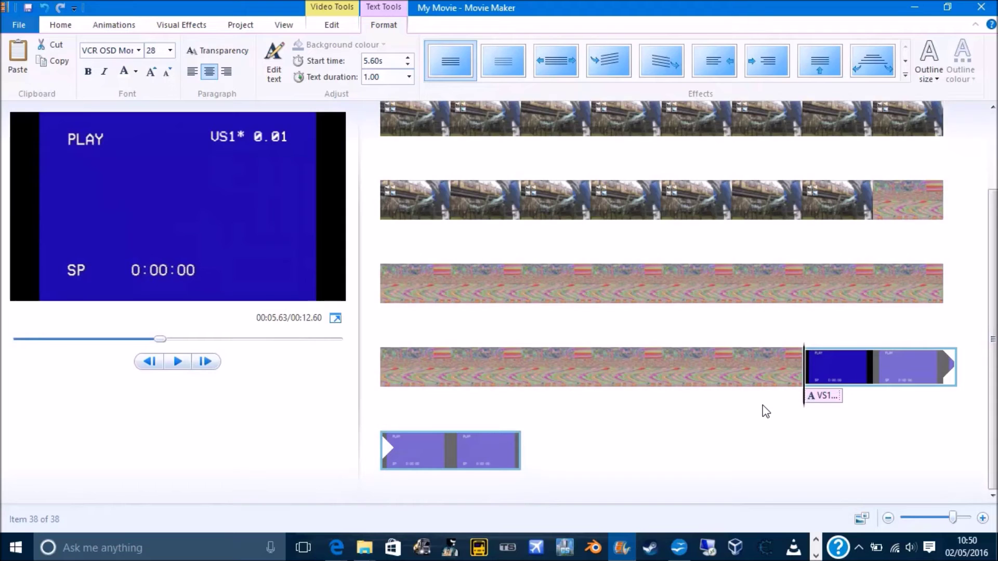
{"action": "key", "text": "space"}
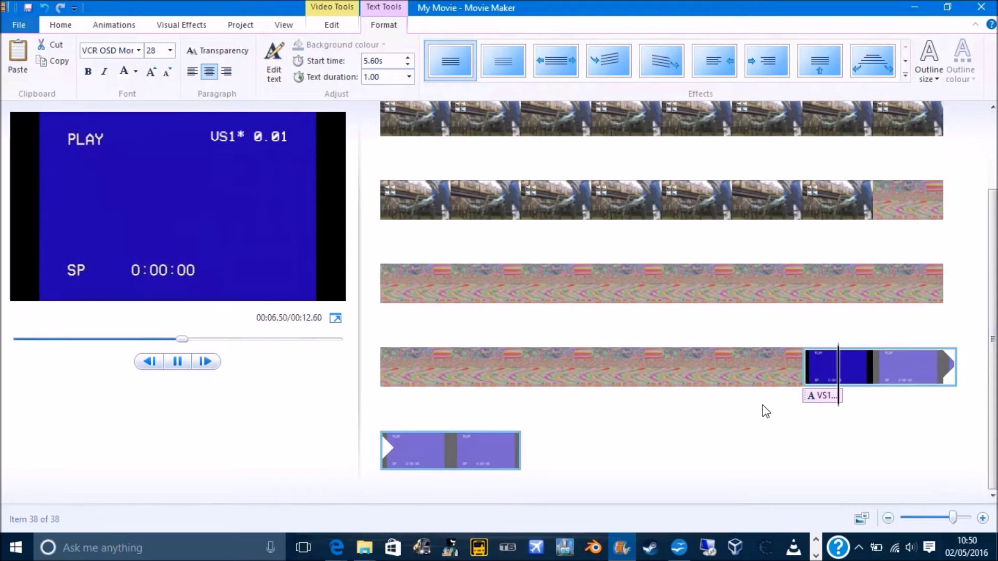
{"action": "key", "text": "space"}
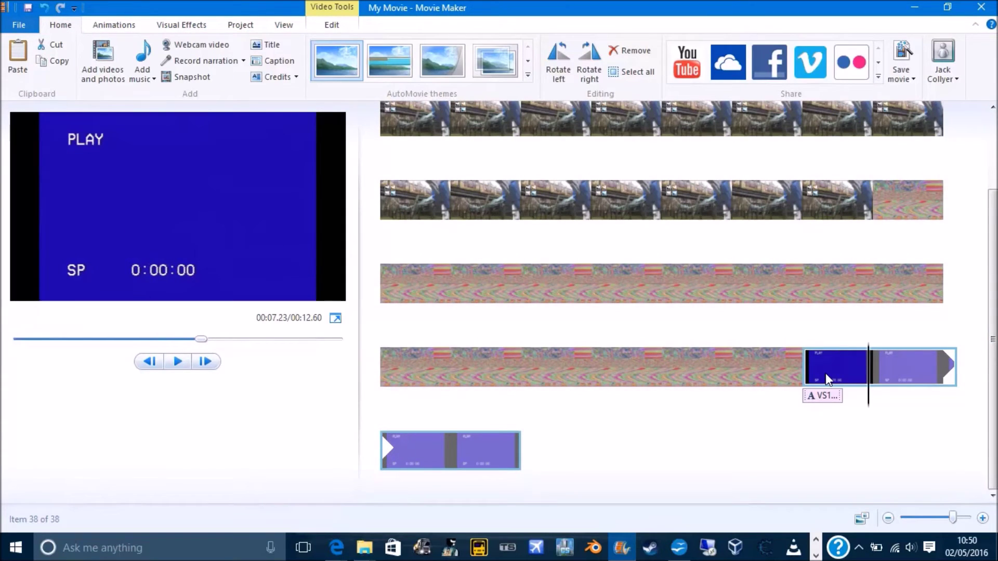
{"action": "left_click", "coordinate": [828, 397]}
{"action": "key", "text": "Delete"}
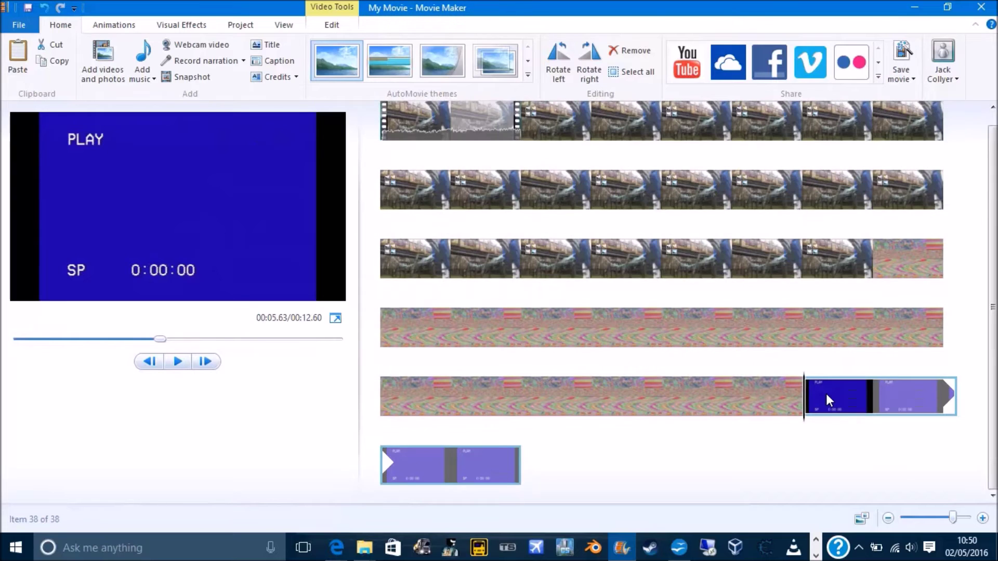
Set the blue-screen clip's duration to 1 second.
{"action": "left_click", "coordinate": [332, 25]}
{"action": "left_click", "coordinate": [293, 76]}
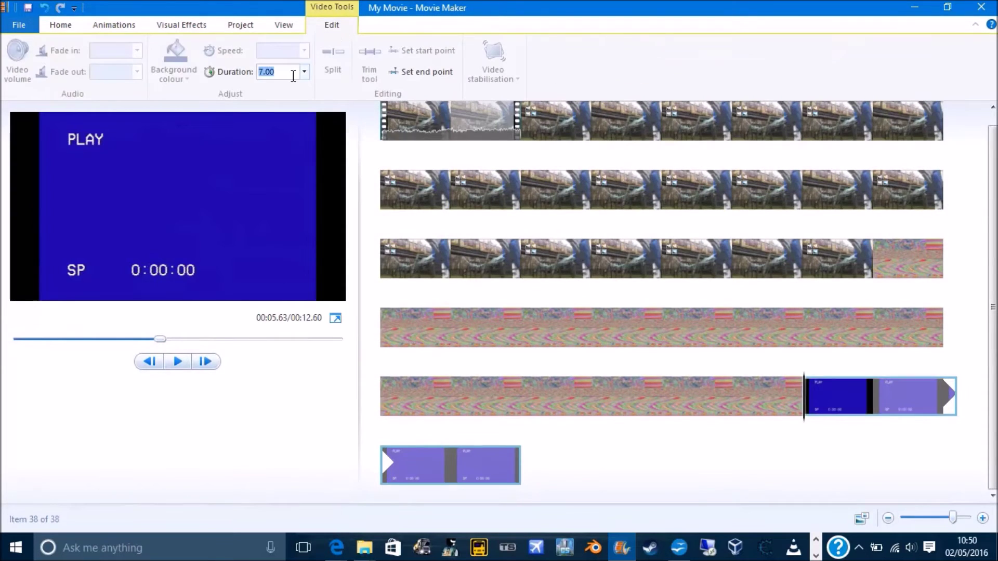
{"action": "type", "text": "1"}
{"action": "key", "text": "Return"}
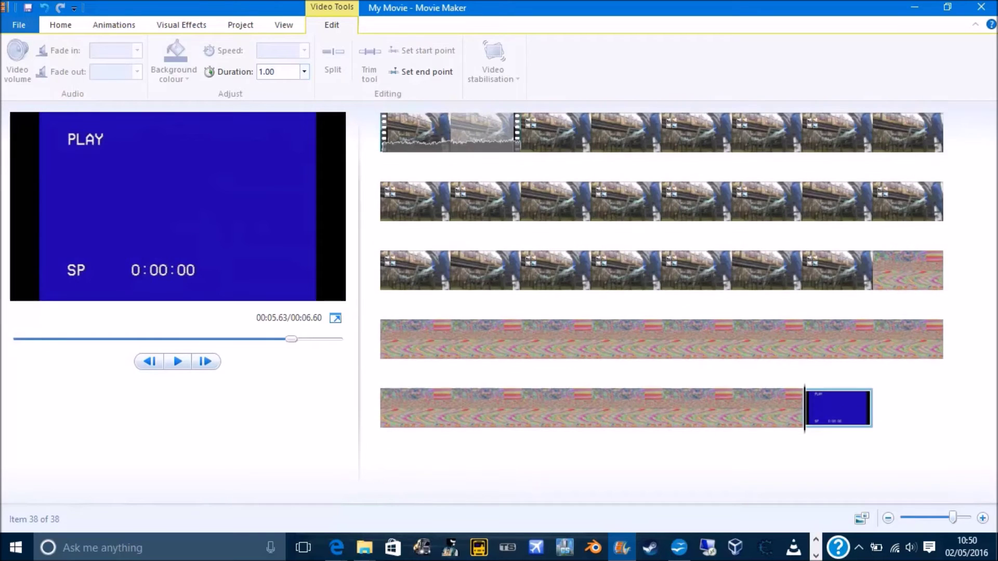
{"action": "left_click", "coordinate": [66, 26]}
Add a right-aligned caption to the last blue clip, placed beside PLAY.
{"action": "left_click", "coordinate": [294, 62]}
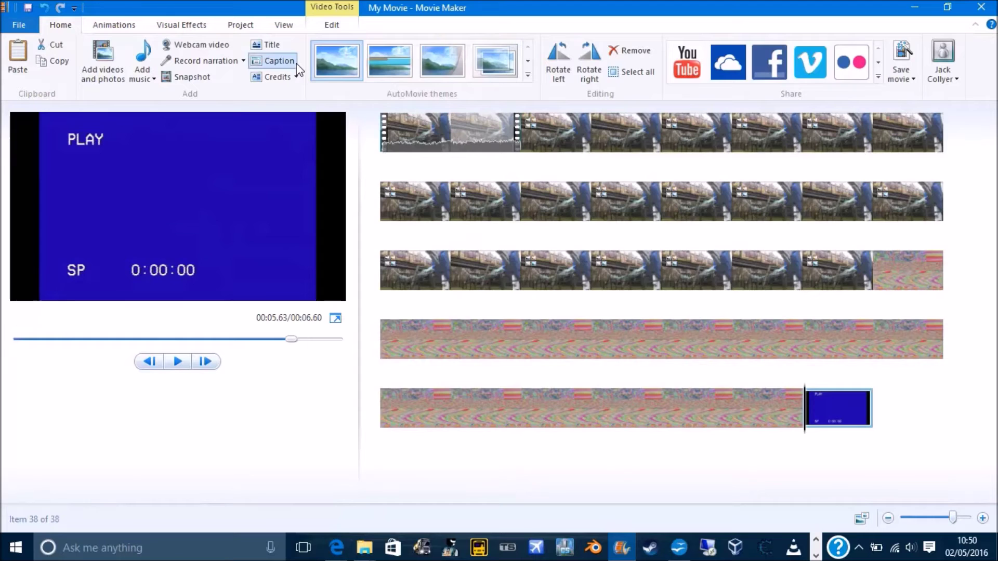
{"action": "left_click_drag", "start_coordinate": [243, 259], "coordinate": [289, 129]}
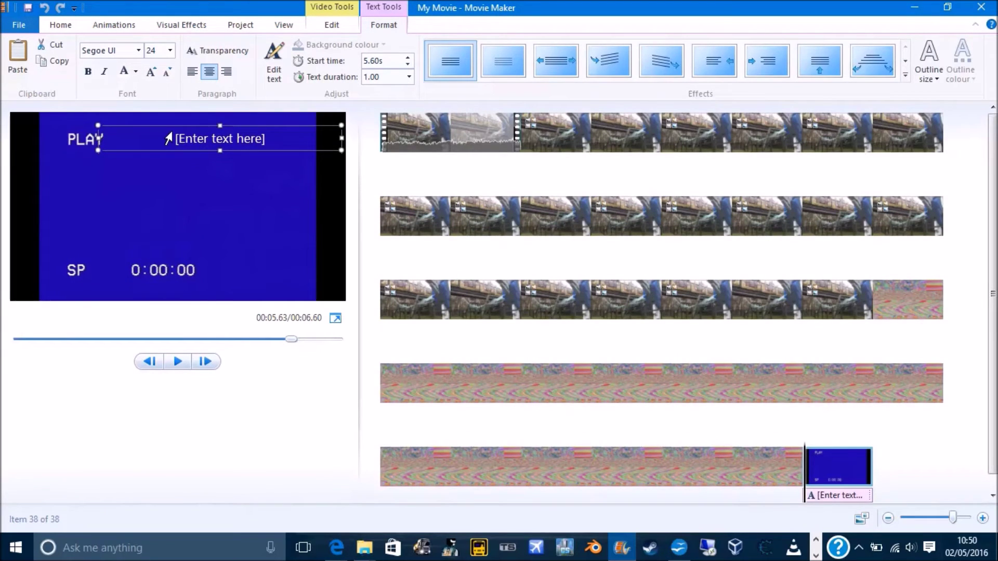
{"action": "left_click", "coordinate": [226, 72]}
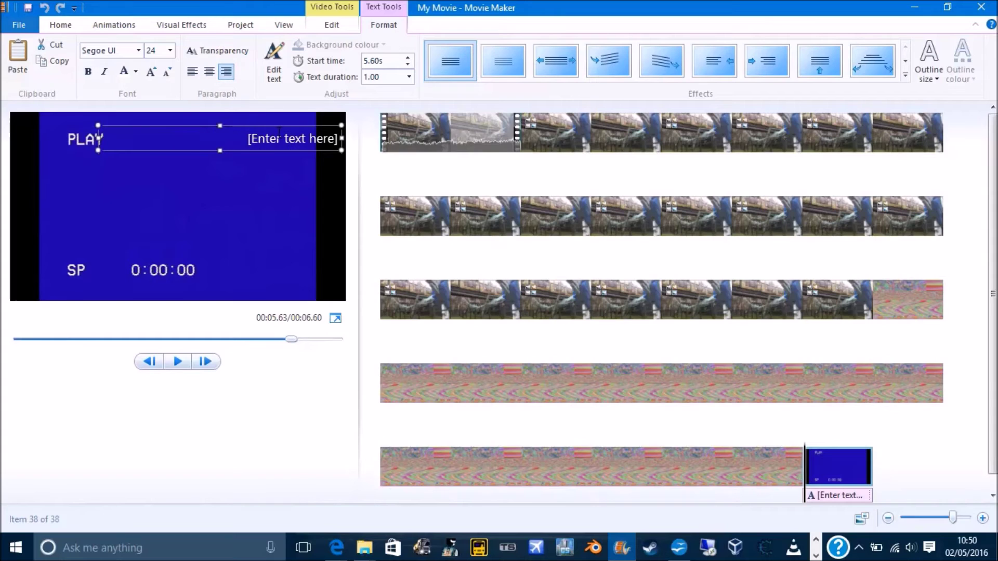
{"action": "left_click_drag", "start_coordinate": [272, 127], "coordinate": [251, 126]}
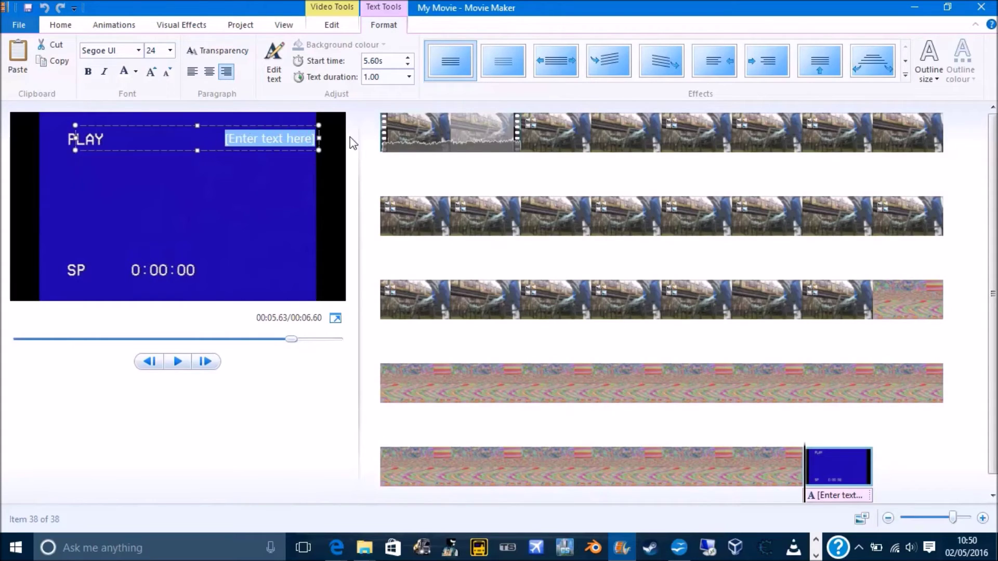
Set the caption font to VCR OSD Mono at size 28.
{"action": "left_click", "coordinate": [125, 52]}
{"action": "type", "text": "VCR OSD Mor"}
{"action": "key", "text": "Return"}
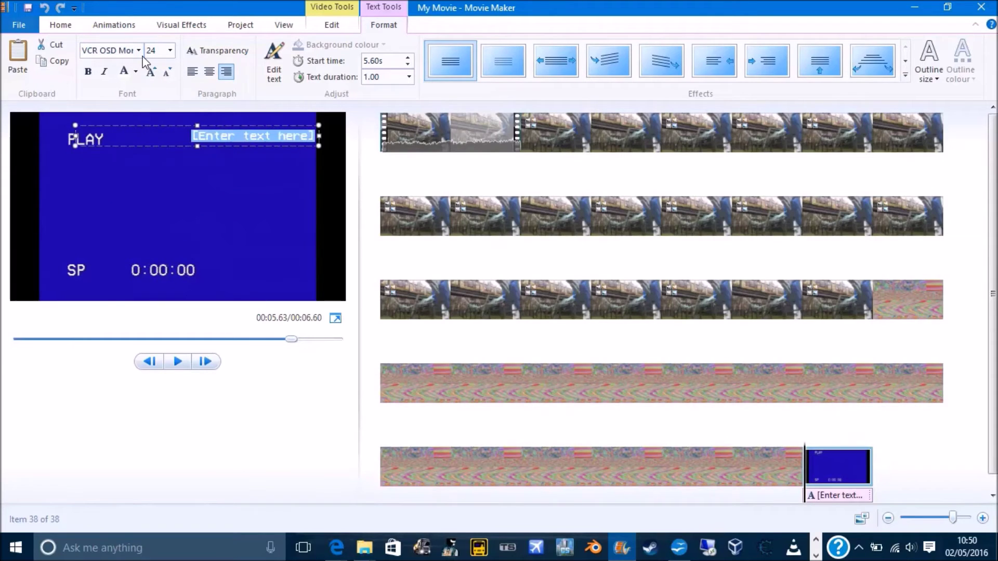
{"action": "left_click", "coordinate": [170, 50]}
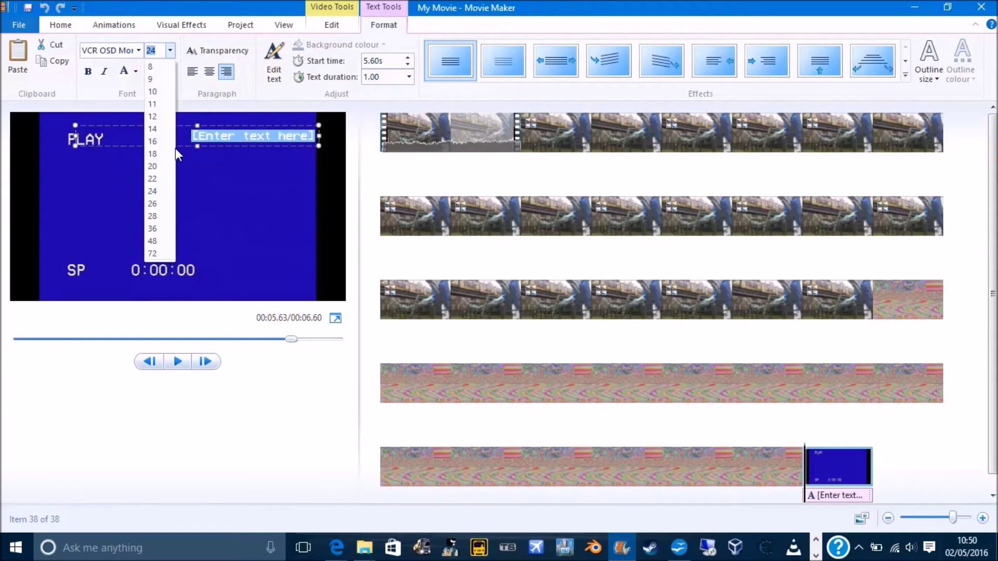
{"action": "left_click", "coordinate": [156, 216]}
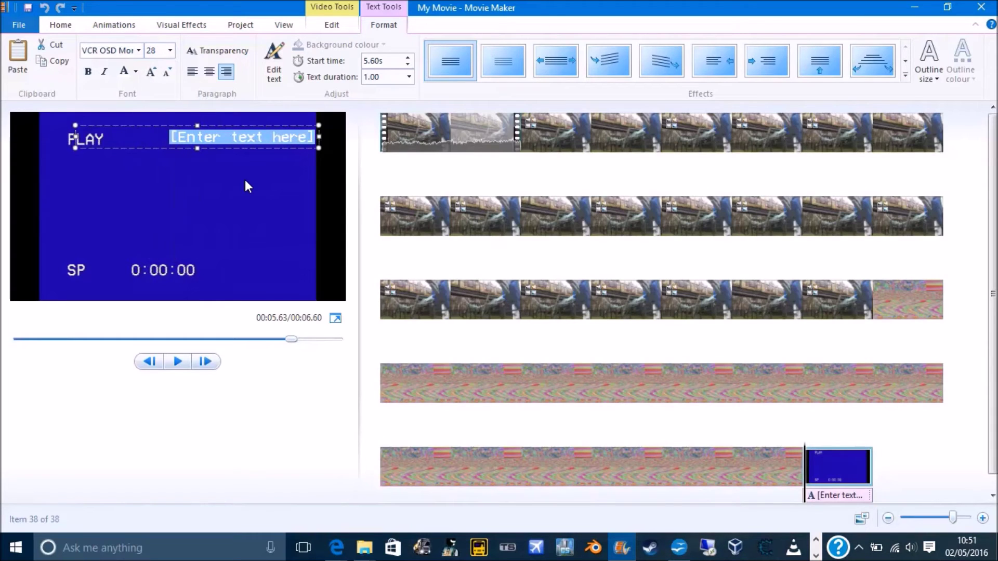
Replace the placeholder text with the counter 'US1* 0:00:01'.
{"action": "left_click", "coordinate": [257, 135]}
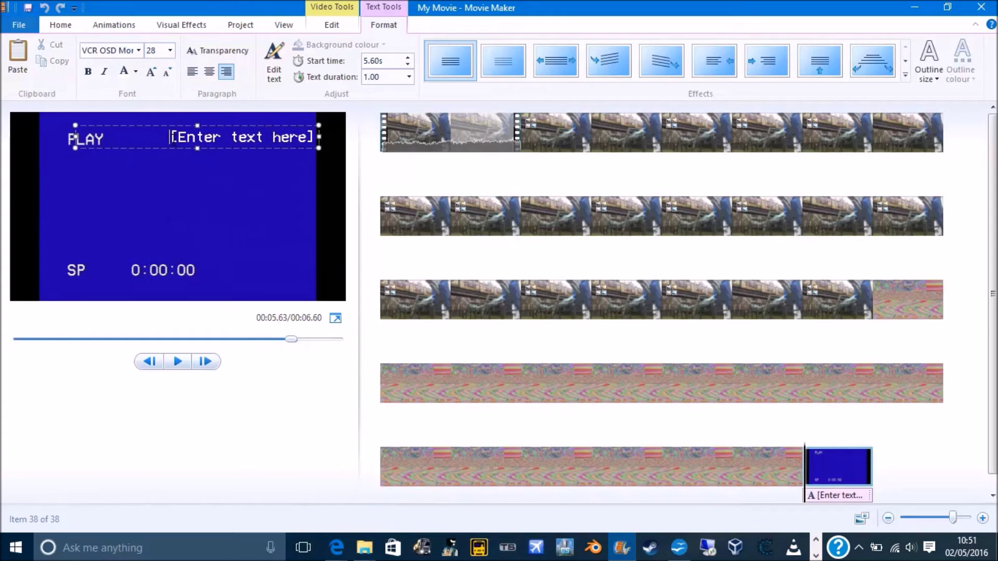
{"action": "left_click_drag", "start_coordinate": [171, 138], "coordinate": [351, 161]}
{"action": "type", "text": "US"}
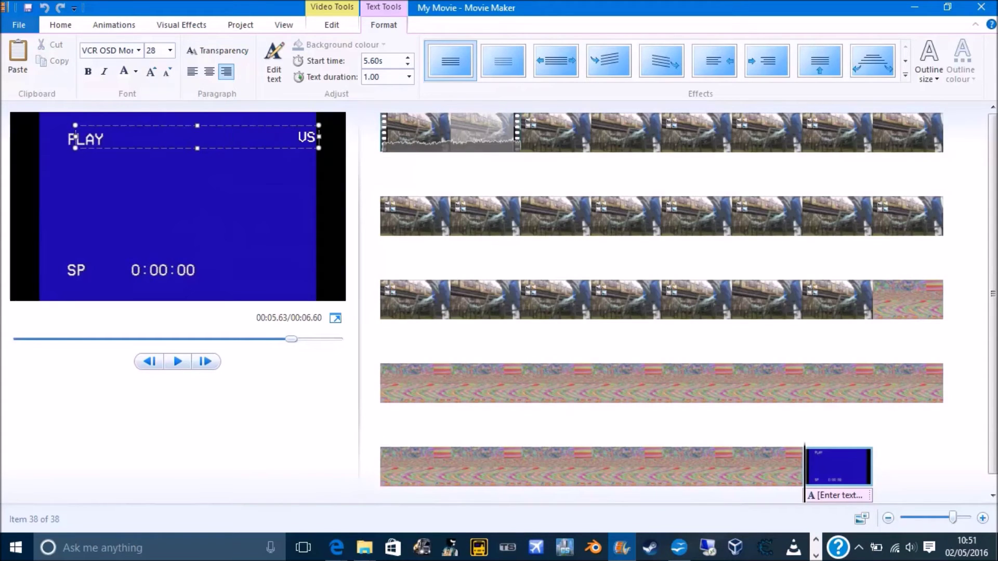
{"action": "type", "text": "1*  0:00:"}
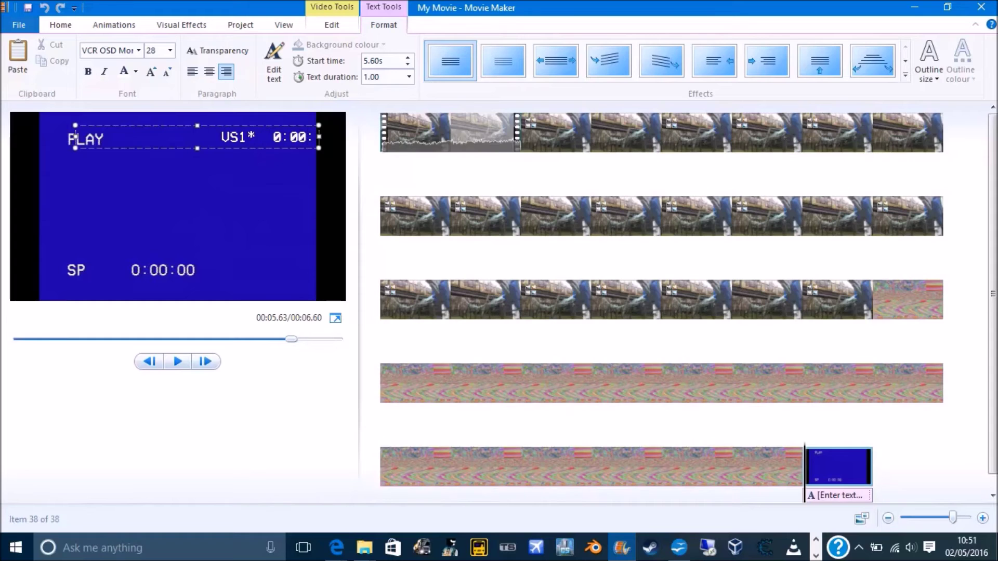
{"action": "type", "text": "01"}
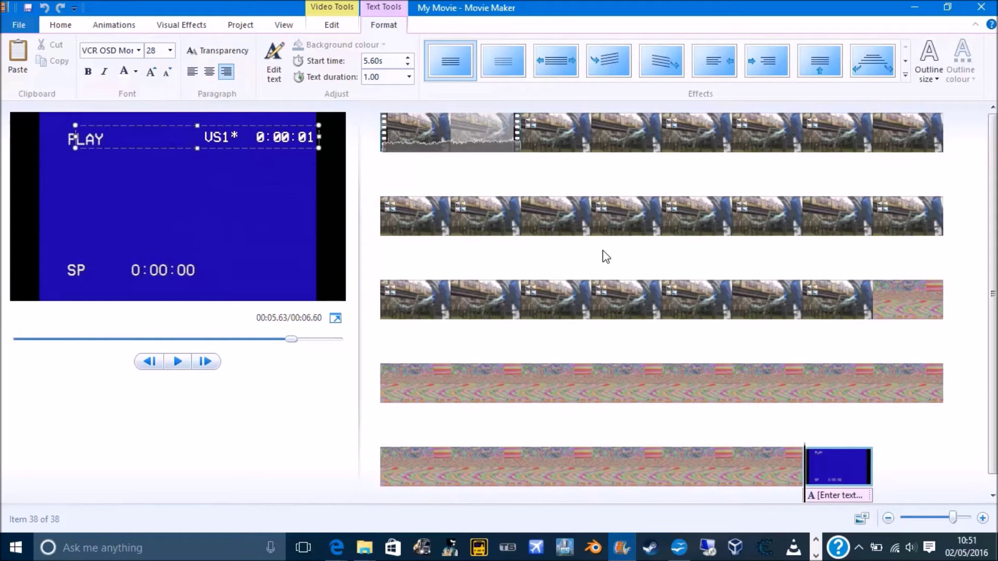
{"action": "scroll", "coordinate": [606, 257], "scroll_direction": "down", "scroll_amount": 1}
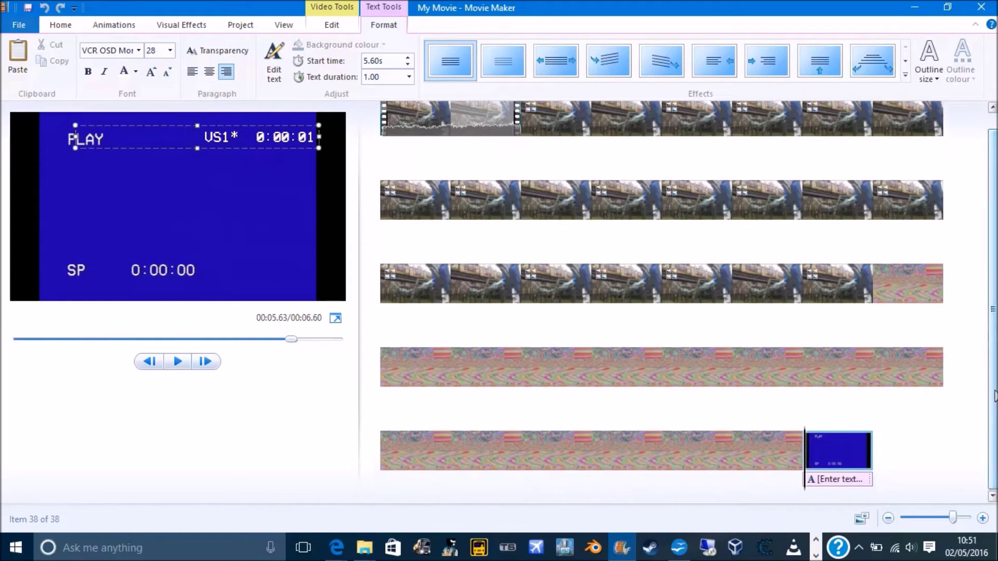
{"action": "left_click", "coordinate": [842, 439]}
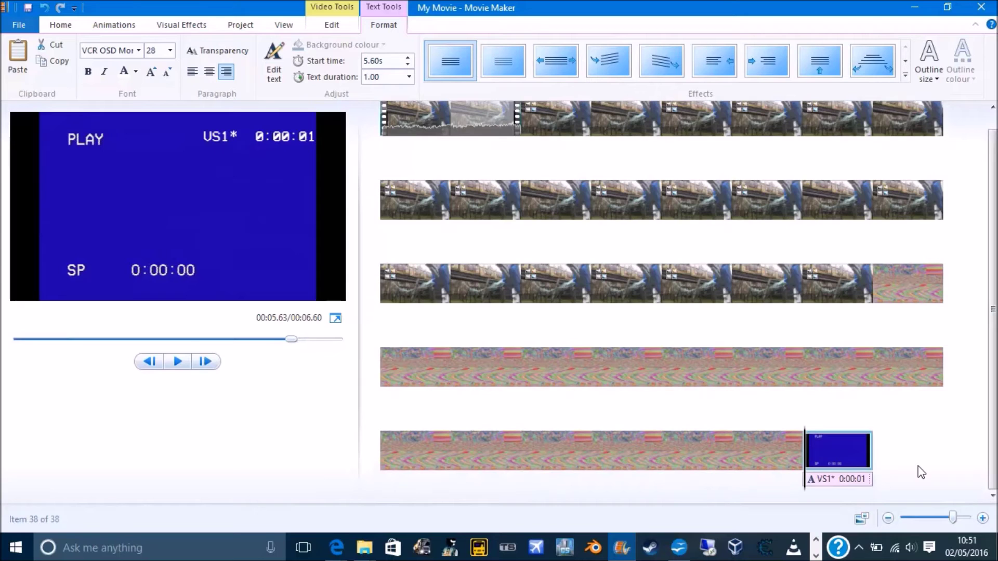
Duplicate the blue-screen clip and its caption, moving the caption copy onto it and changing it to 0:00:02.
{"action": "key", "text": "ctrl+v"}
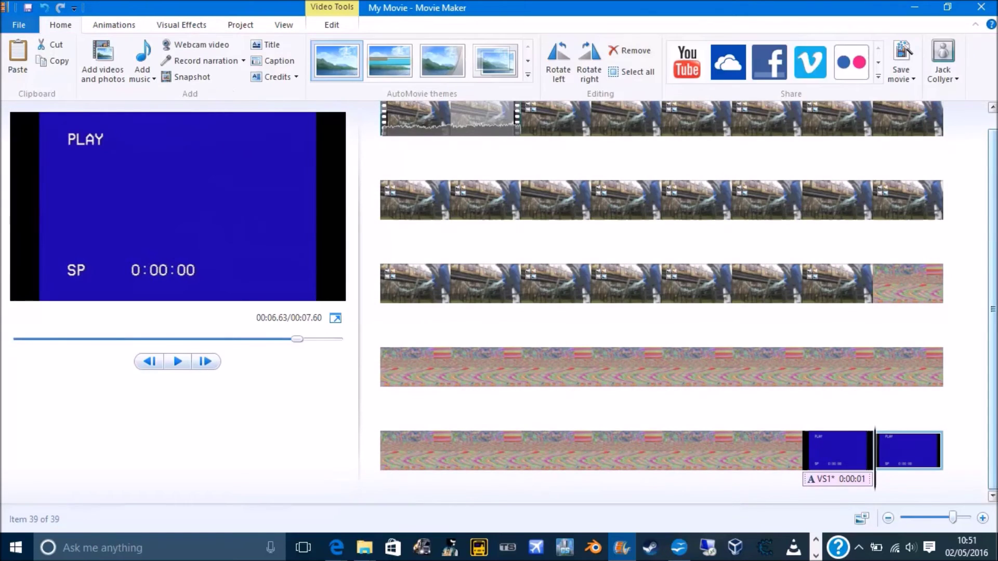
{"action": "left_click", "coordinate": [856, 479]}
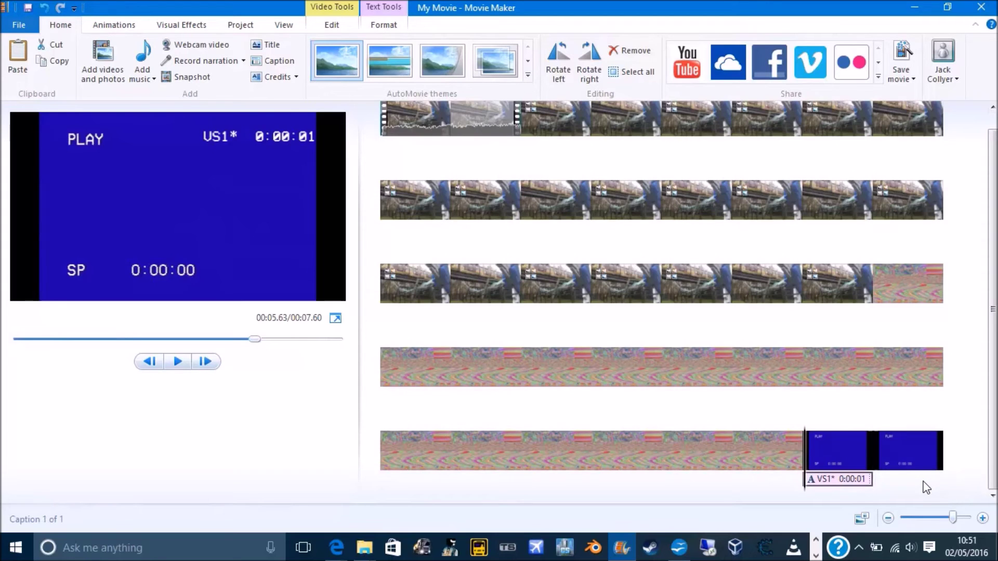
{"action": "key", "text": "ctrl+v"}
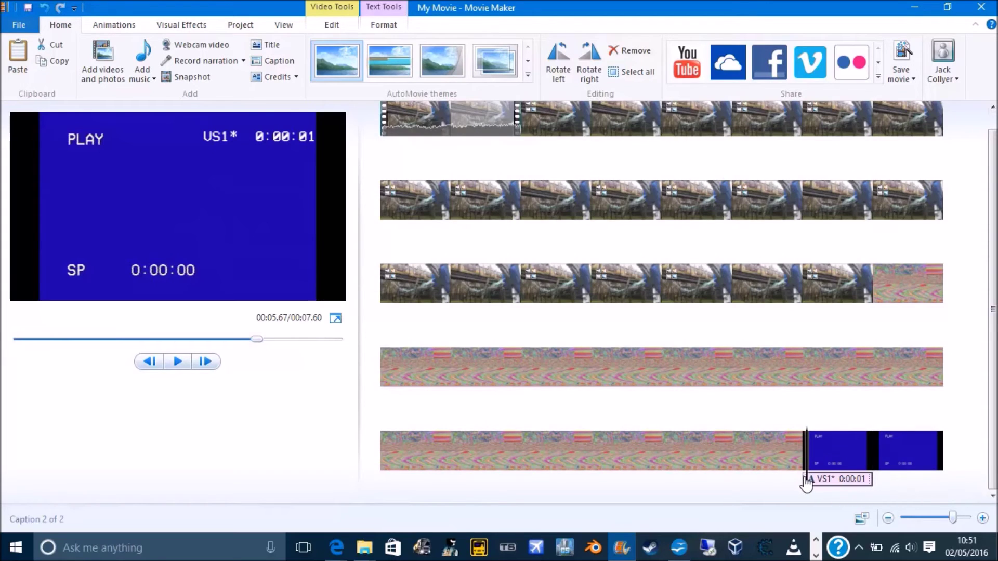
{"action": "left_click_drag", "start_coordinate": [807, 483], "coordinate": [880, 486]}
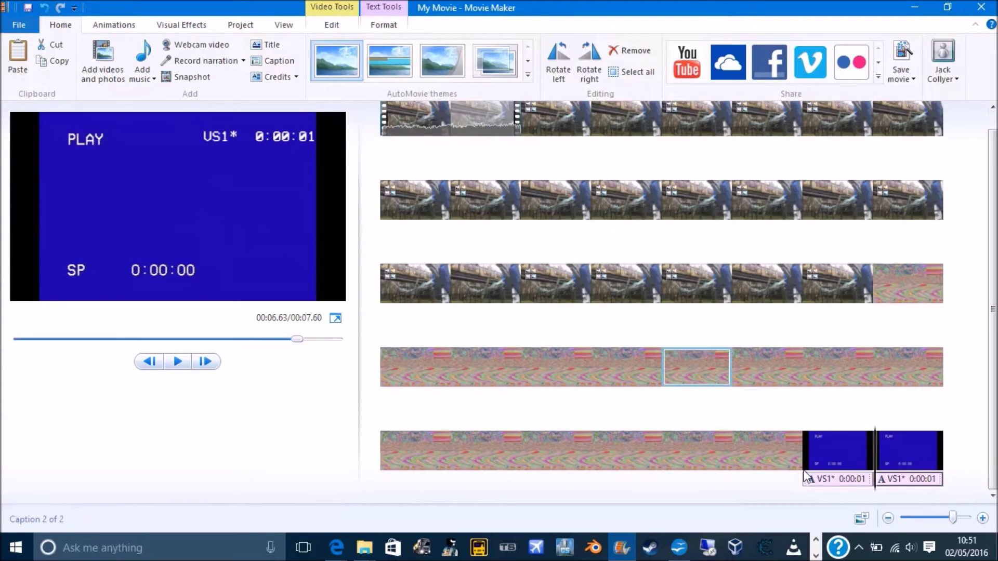
{"action": "left_click", "coordinate": [308, 136]}
{"action": "key", "text": "BackSpace"}
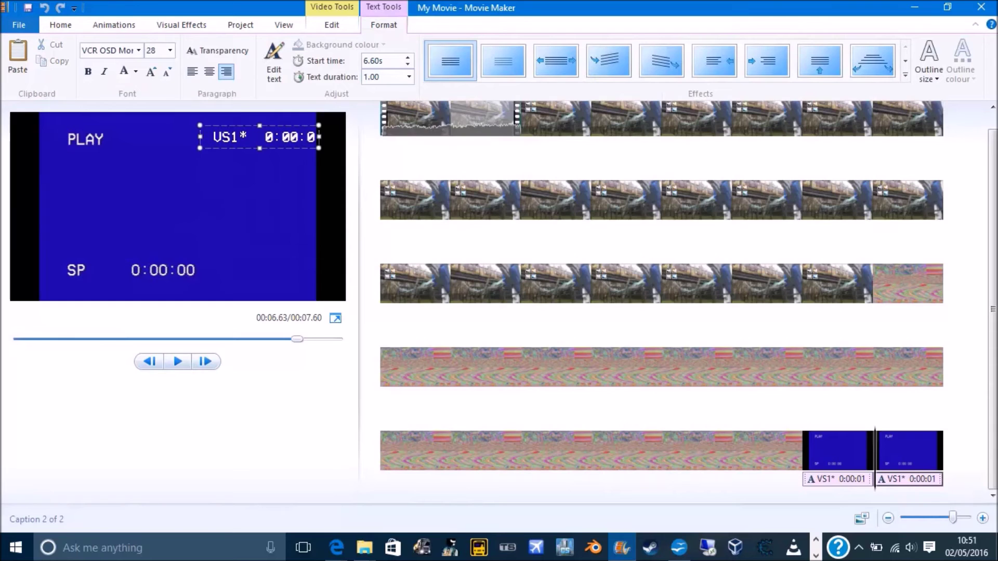
{"action": "type", "text": "2"}
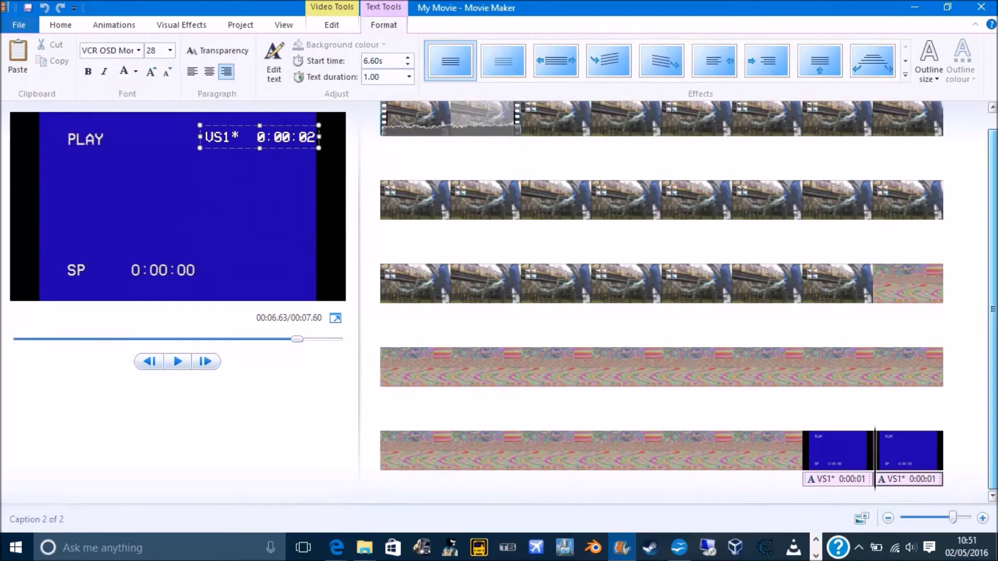
Paste three more blue-screen clips at the end of the movie.
{"action": "left_click", "coordinate": [846, 437]}
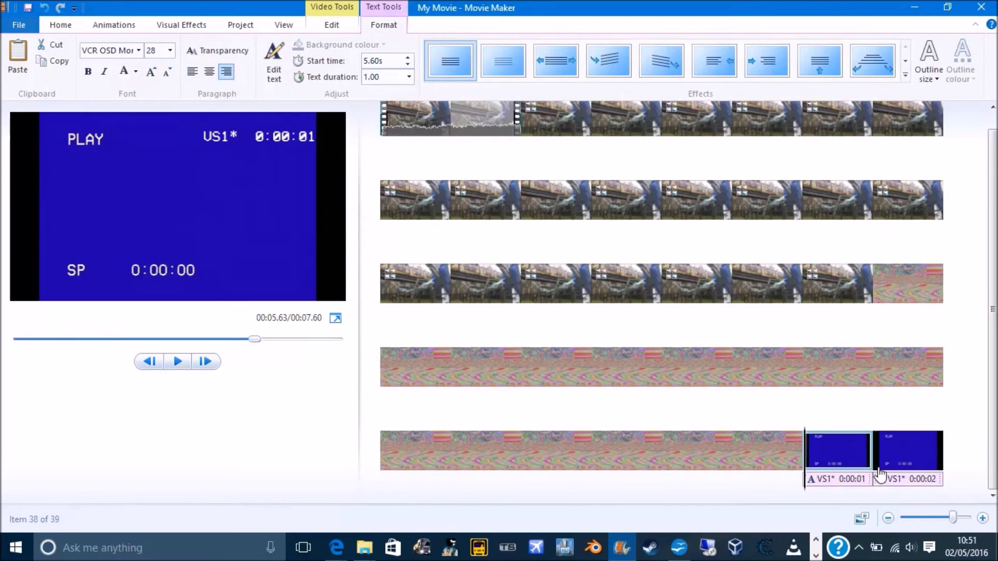
{"action": "left_click", "coordinate": [879, 469], "text": "ctrl"}
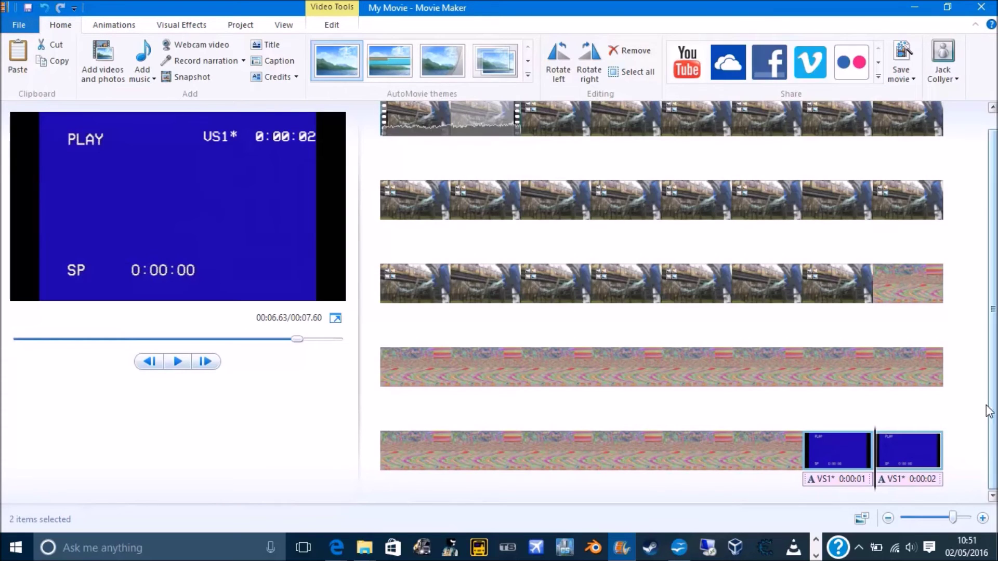
{"action": "left_click", "coordinate": [883, 477]}
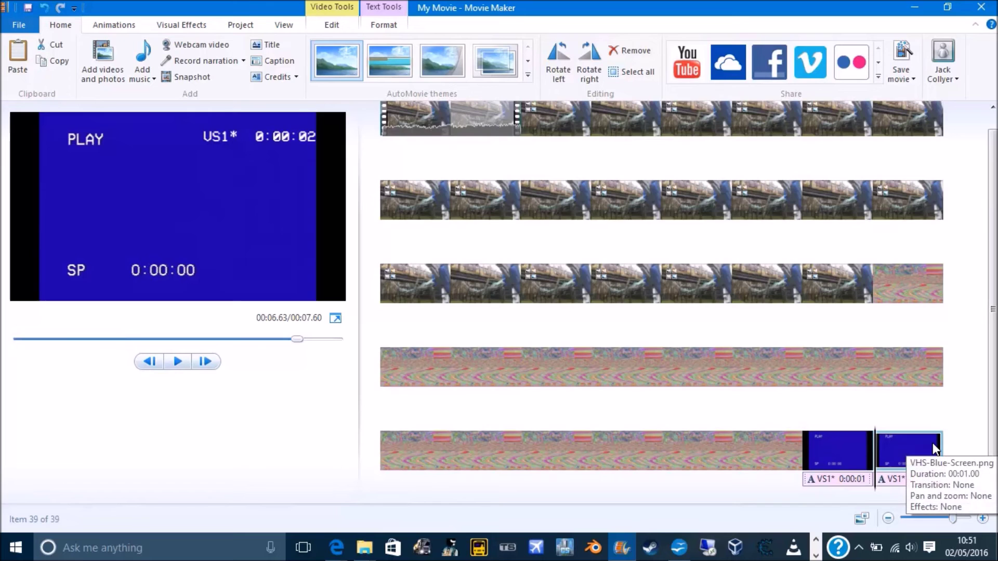
{"action": "key", "text": "ctrl+v"}
{"action": "key", "text": "ctrl+v"}
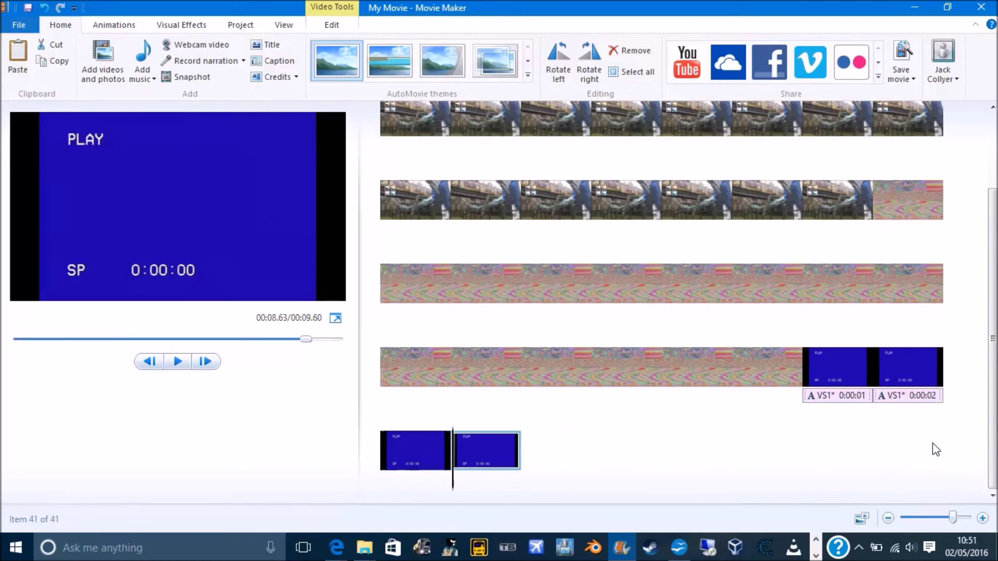
{"action": "key", "text": "ctrl+v"}
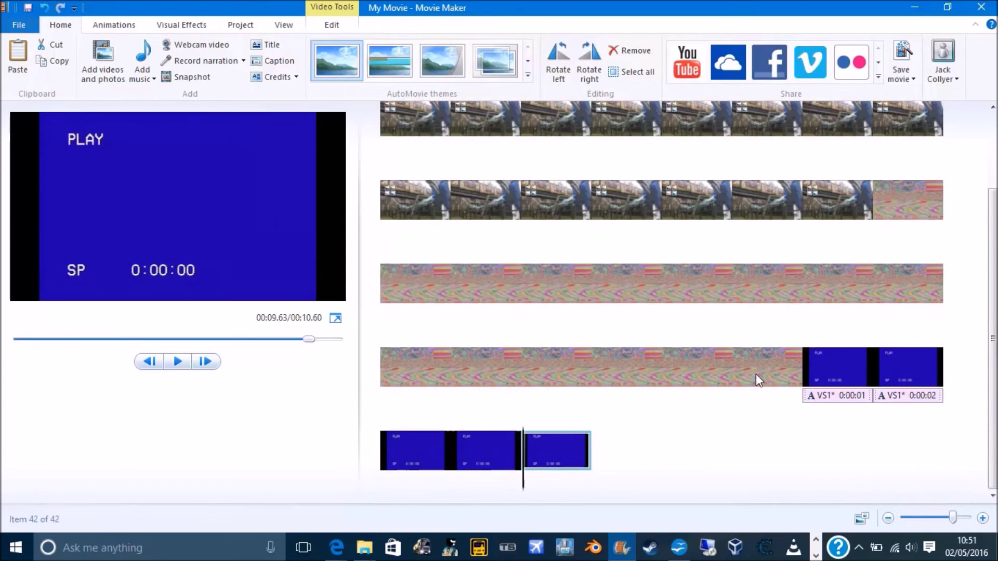
Paste the copied counter caption onto each of the three new blue clips.
{"action": "left_click", "coordinate": [893, 394]}
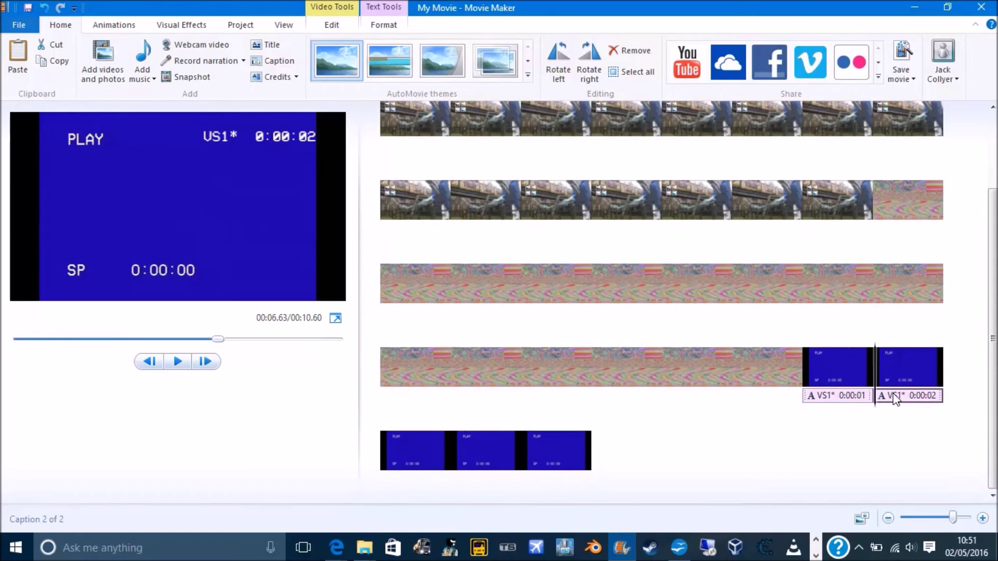
{"action": "left_click", "coordinate": [399, 442]}
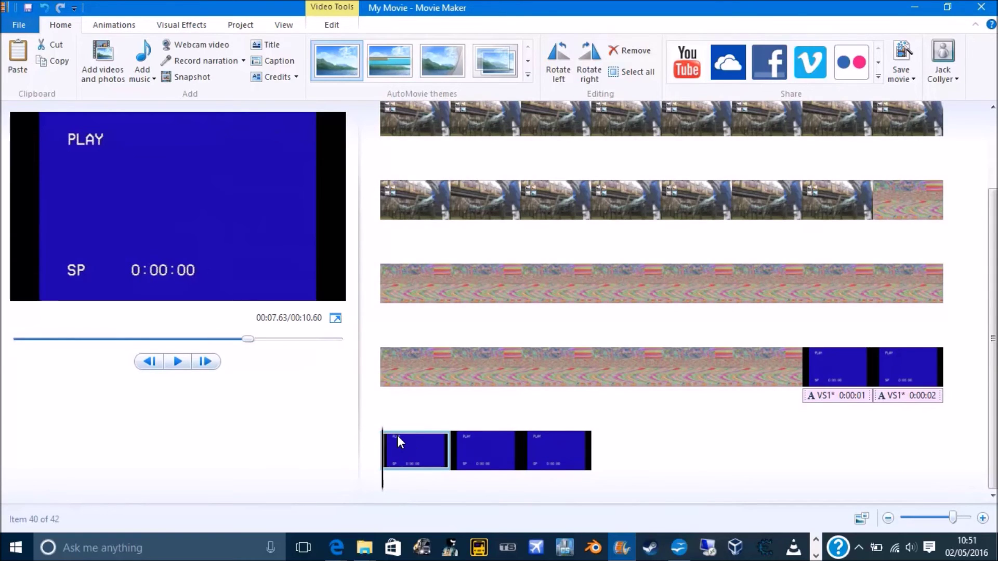
{"action": "key", "text": "ctrl+v"}
{"action": "left_click", "coordinate": [486, 463]}
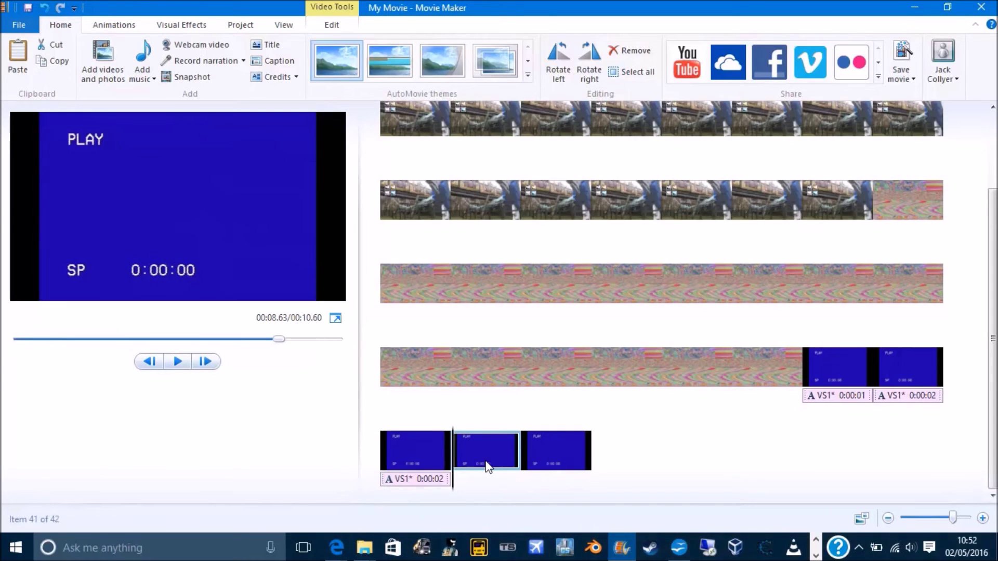
{"action": "key", "text": "ctrl+v"}
{"action": "left_click", "coordinate": [536, 464]}
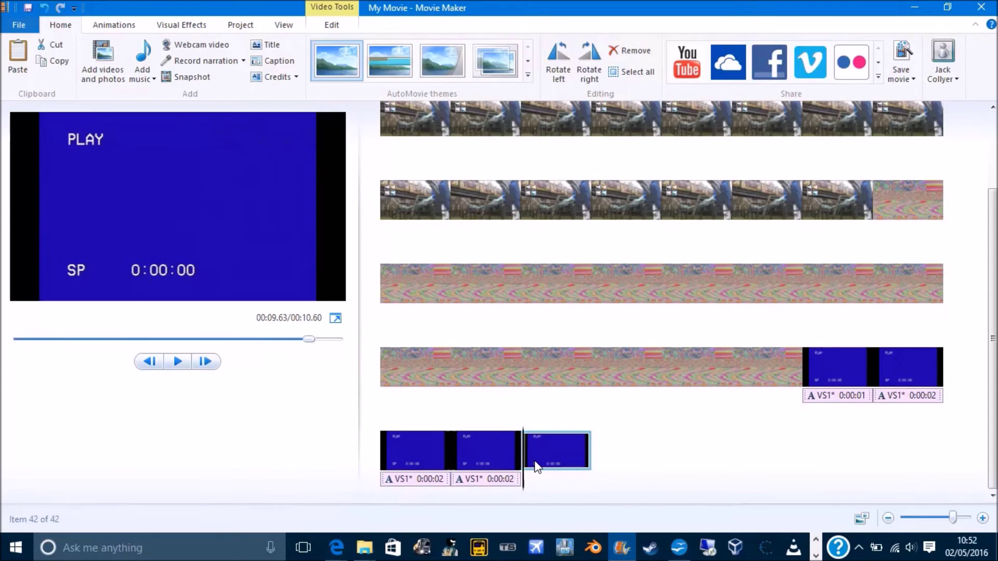
{"action": "key", "text": "ctrl+v"}
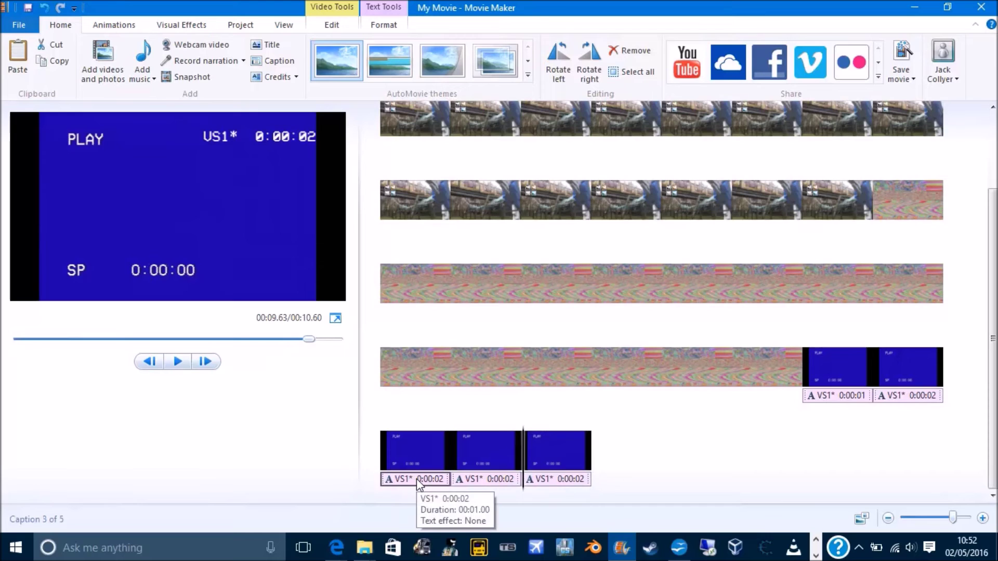
{"action": "left_click", "coordinate": [417, 478]}
Change the second pasted caption's counter to 0:00:04 and widen its box to one line.
{"action": "left_click", "coordinate": [314, 130]}
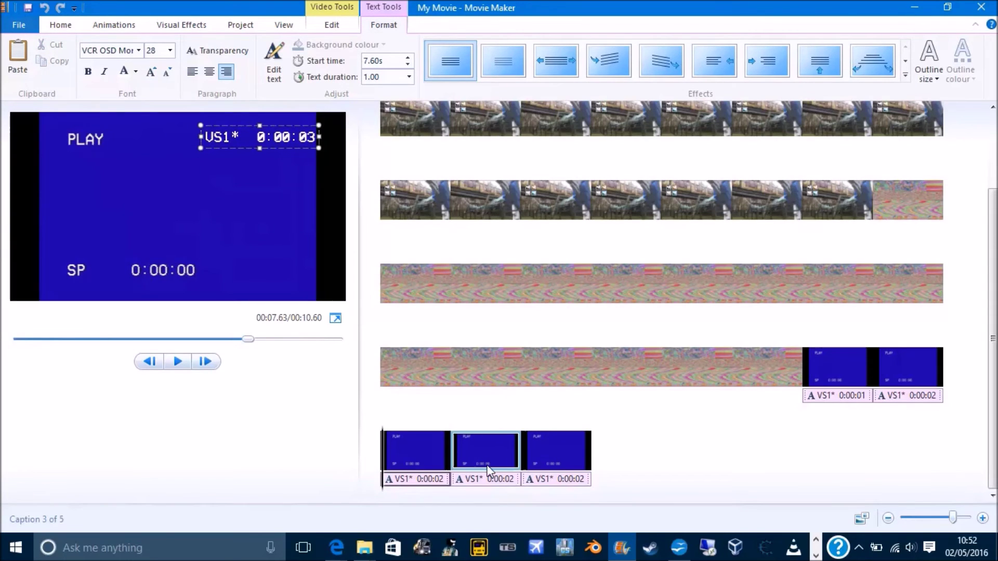
{"action": "left_click", "coordinate": [489, 479]}
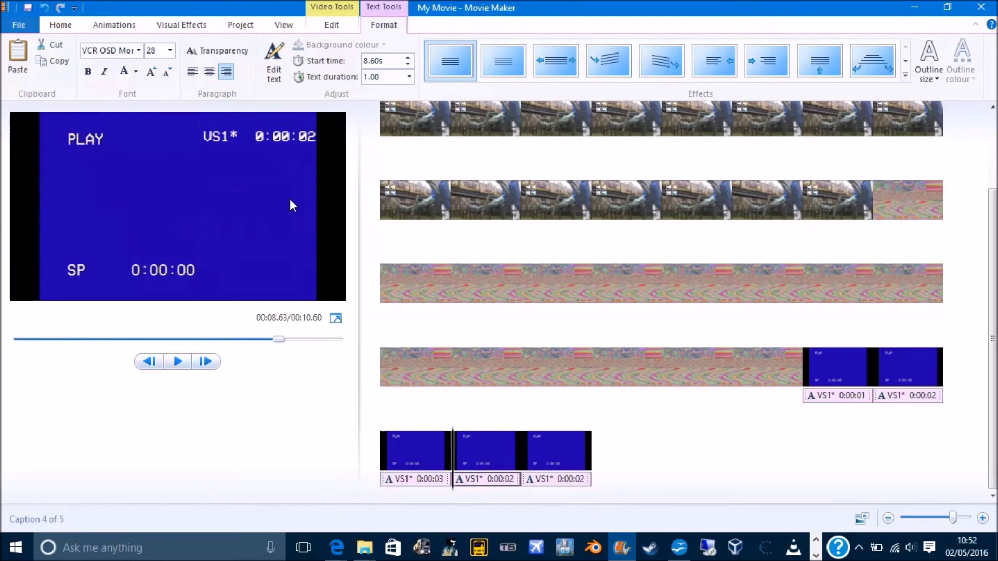
{"action": "left_click", "coordinate": [311, 136]}
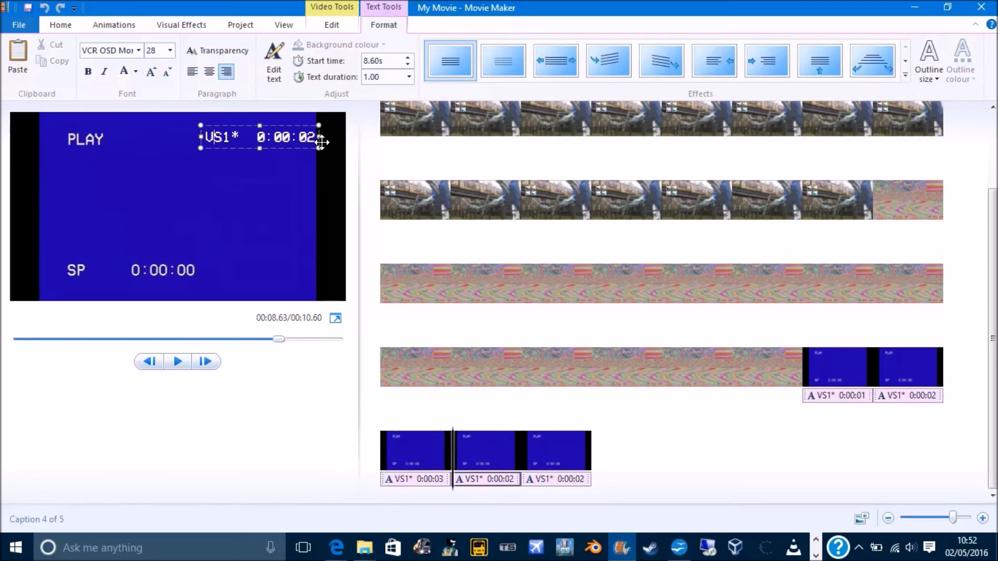
{"action": "key", "text": "BackSpace"}
{"action": "type", "text": "4"}
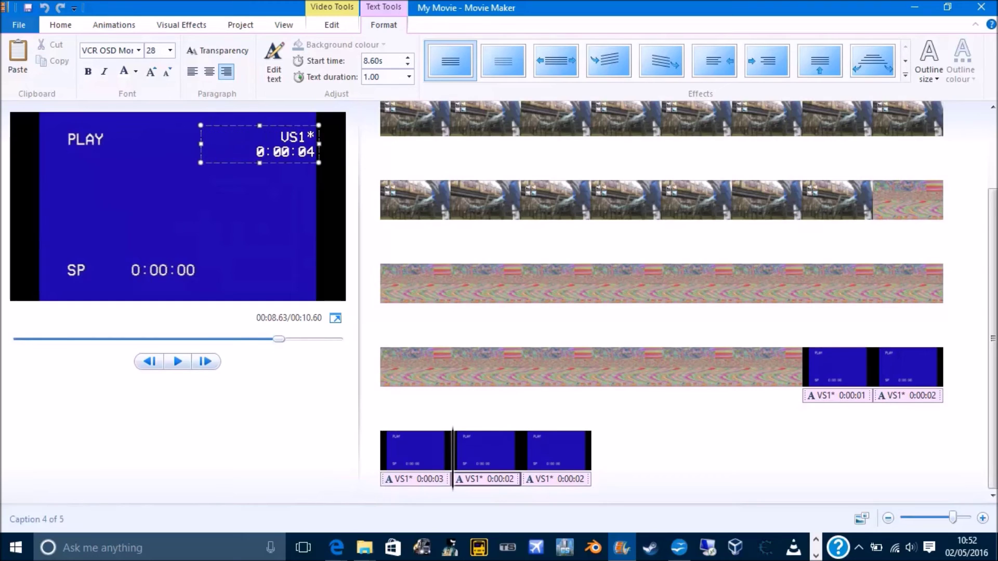
{"action": "left_click_drag", "start_coordinate": [202, 143], "coordinate": [177, 139]}
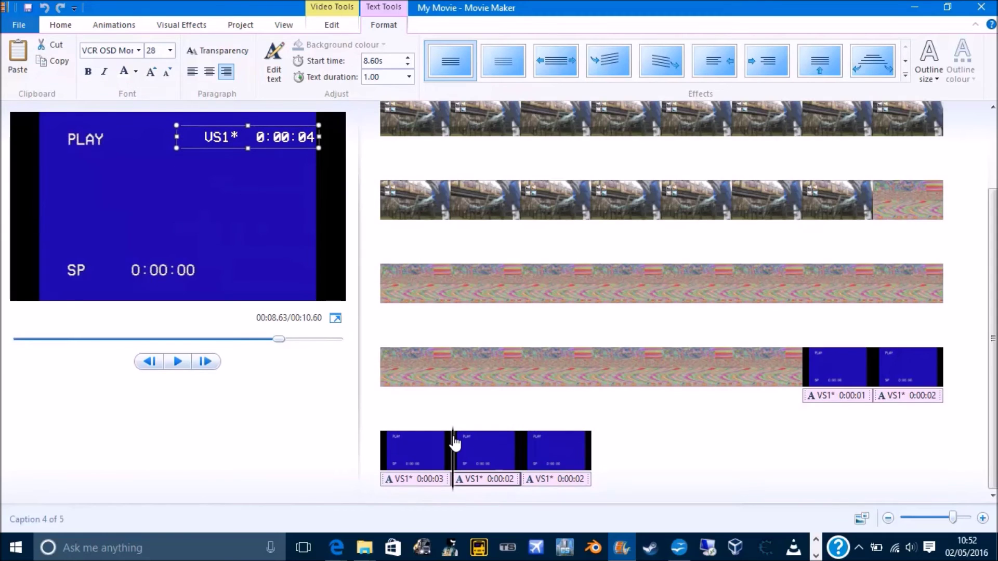
{"action": "left_click_drag", "start_coordinate": [441, 441], "coordinate": [472, 442]}
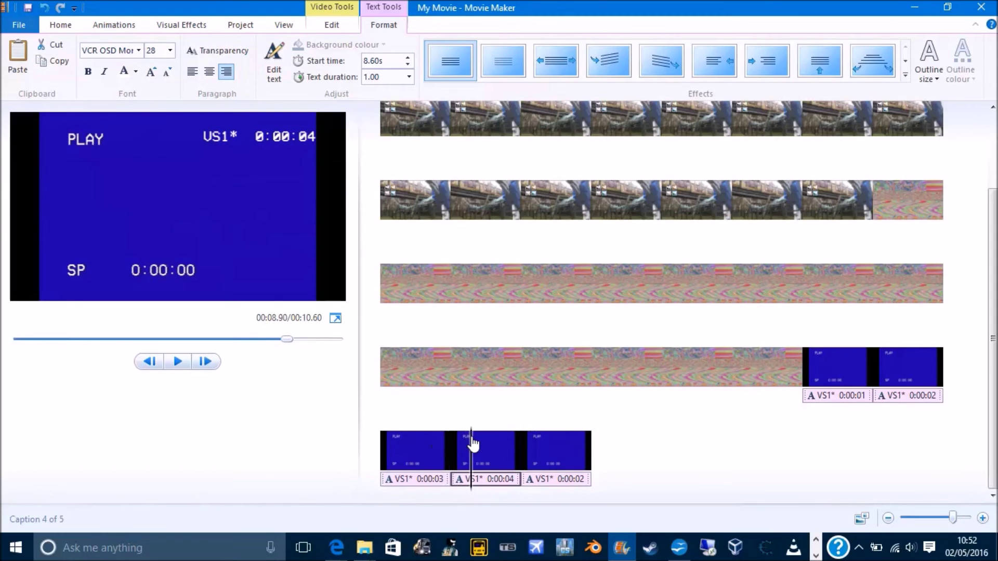
Change the third pasted caption's counter to 0:00:05.
{"action": "left_click", "coordinate": [563, 466]}
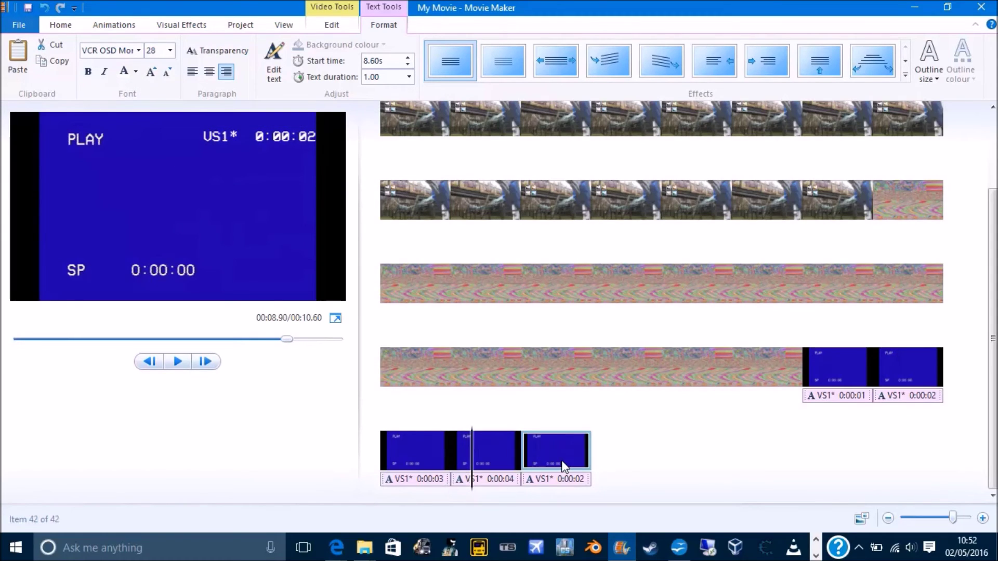
{"action": "left_click", "coordinate": [311, 139]}
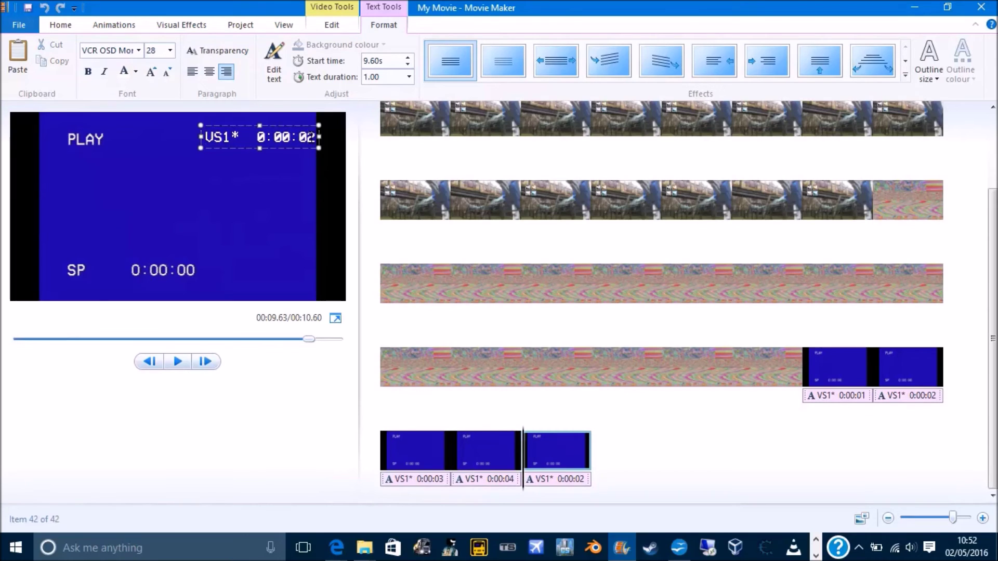
{"action": "key", "text": "Delete"}
{"action": "type", "text": "5"}
{"action": "left_click", "coordinate": [524, 462]}
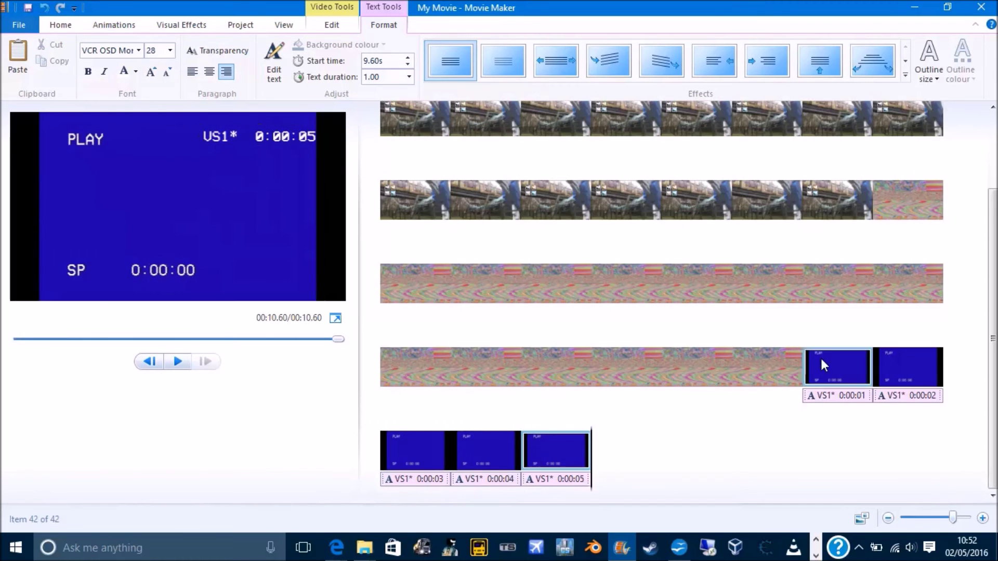
{"action": "left_click", "coordinate": [815, 375]}
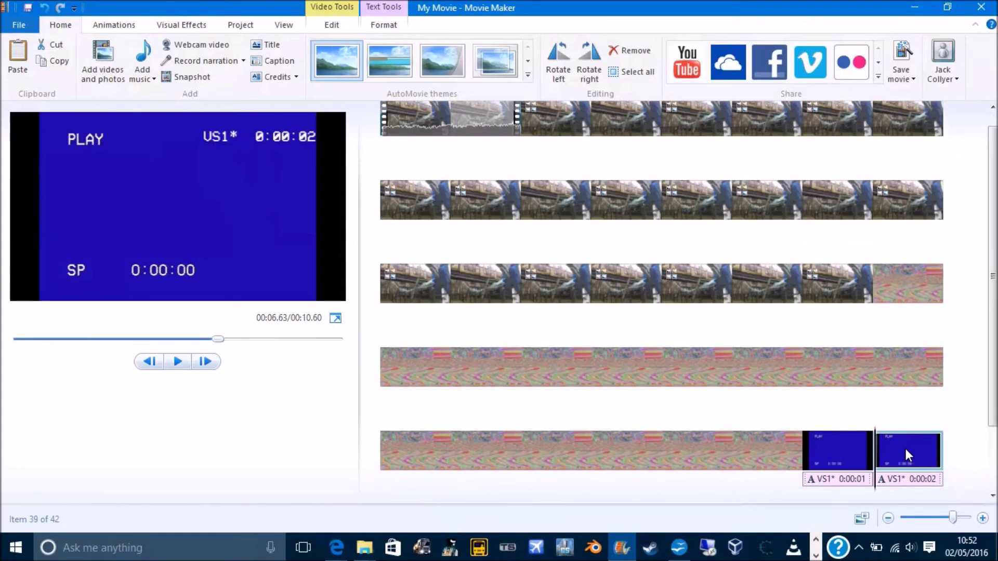
{"action": "scroll", "coordinate": [780, 468], "scroll_direction": "down", "scroll_amount": 2}
{"action": "left_click", "coordinate": [565, 464]}
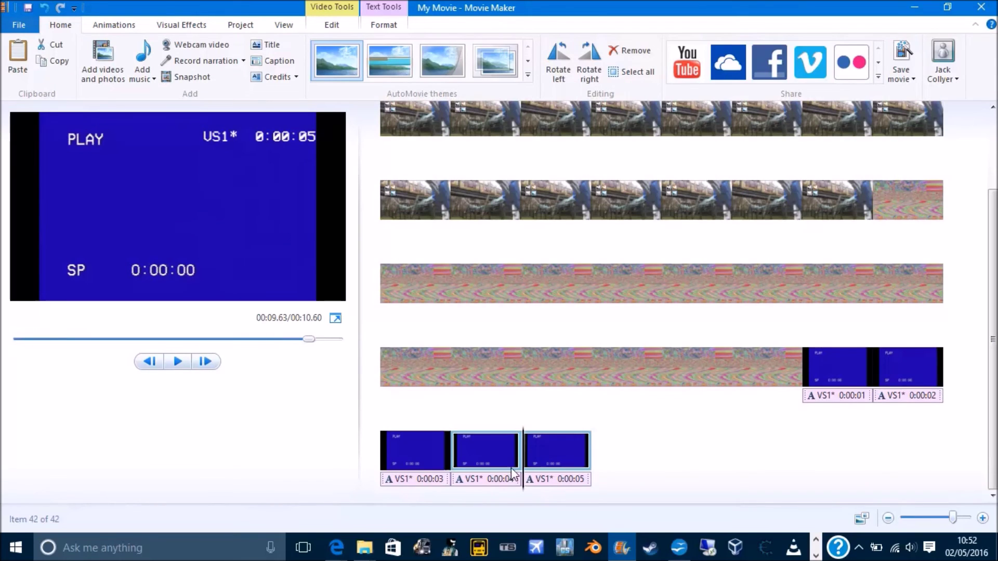
{"action": "left_click_drag", "start_coordinate": [522, 465], "coordinate": [595, 492]}
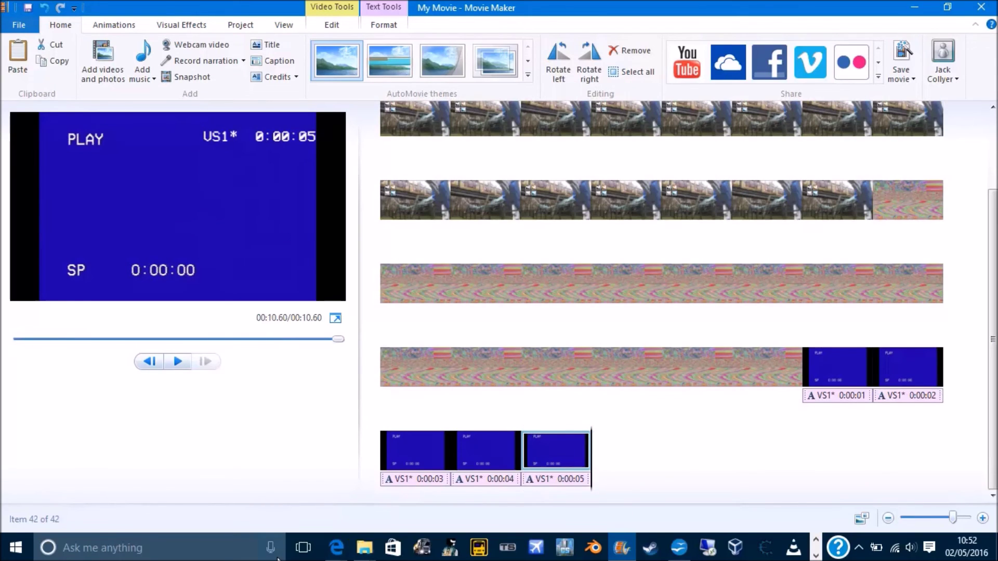
Append the purple tumblr STOP clip, removing the wrongly added Glitch colour-bars clip.
{"action": "left_click", "coordinate": [111, 49]}
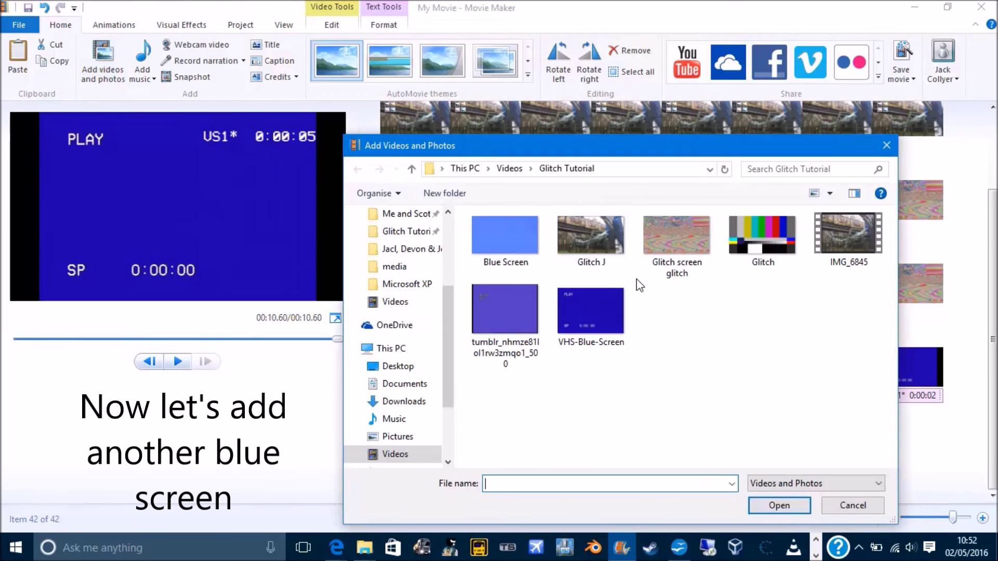
{"action": "double_click", "coordinate": [769, 271]}
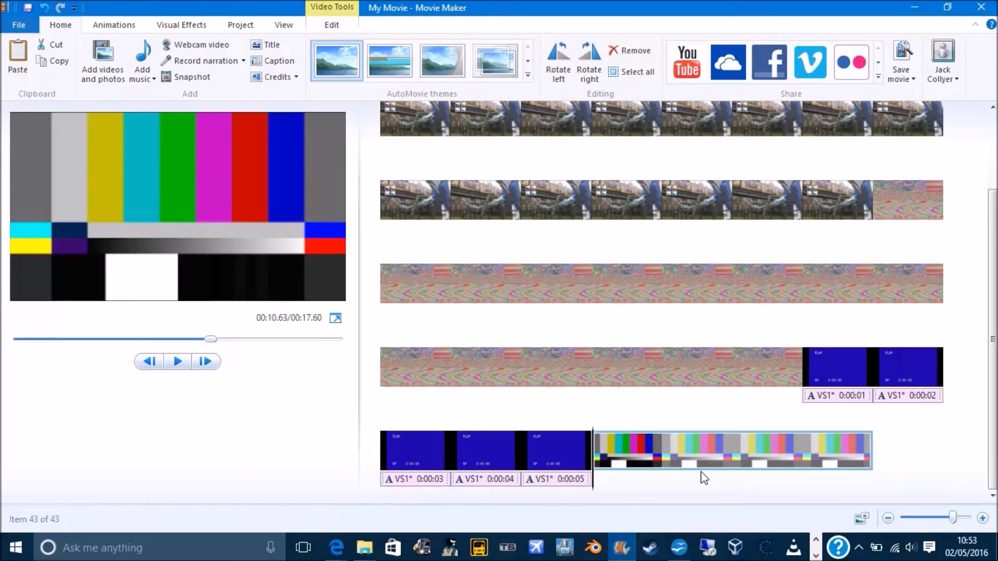
{"action": "key", "text": "Delete"}
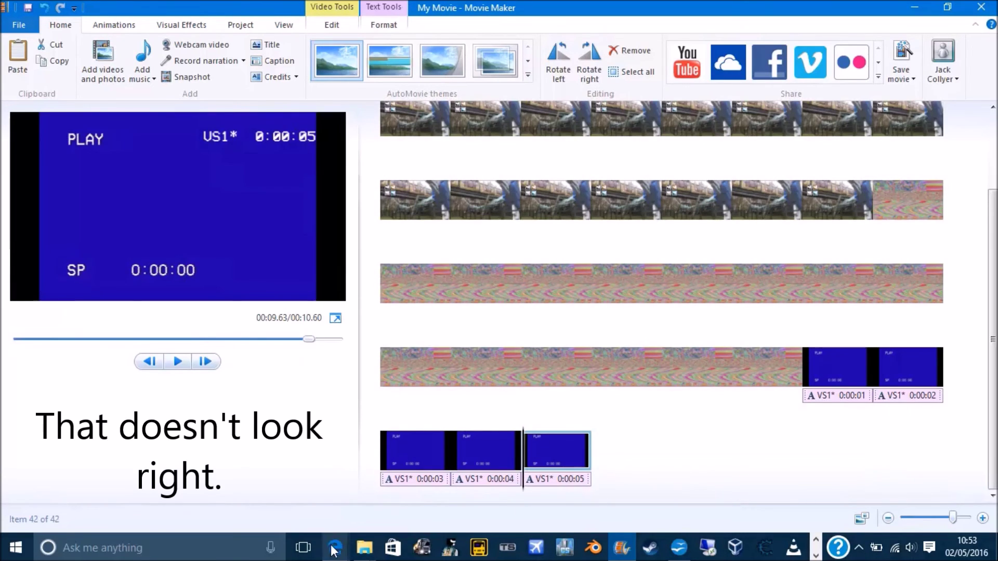
{"action": "left_click", "coordinate": [125, 47]}
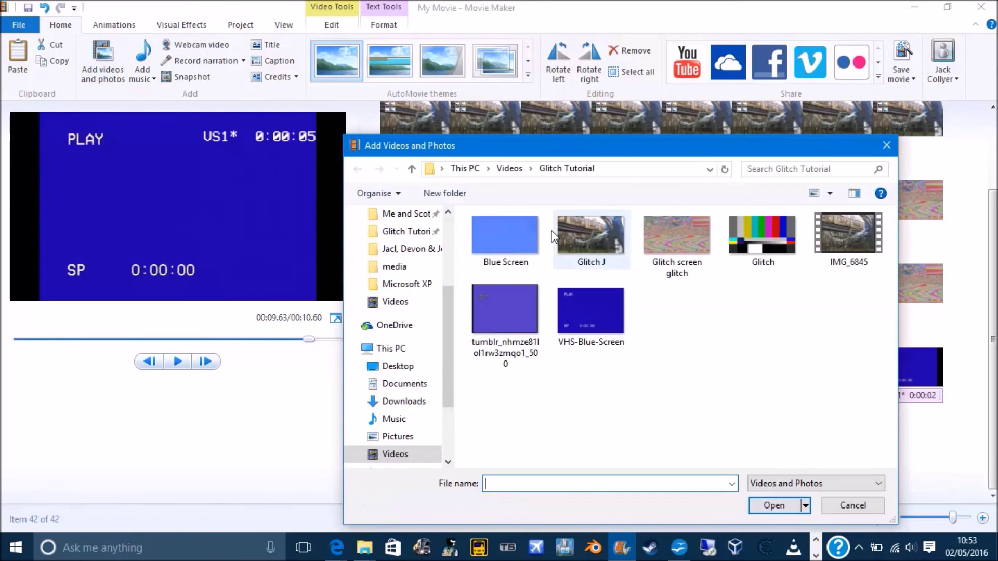
{"action": "double_click", "coordinate": [497, 299]}
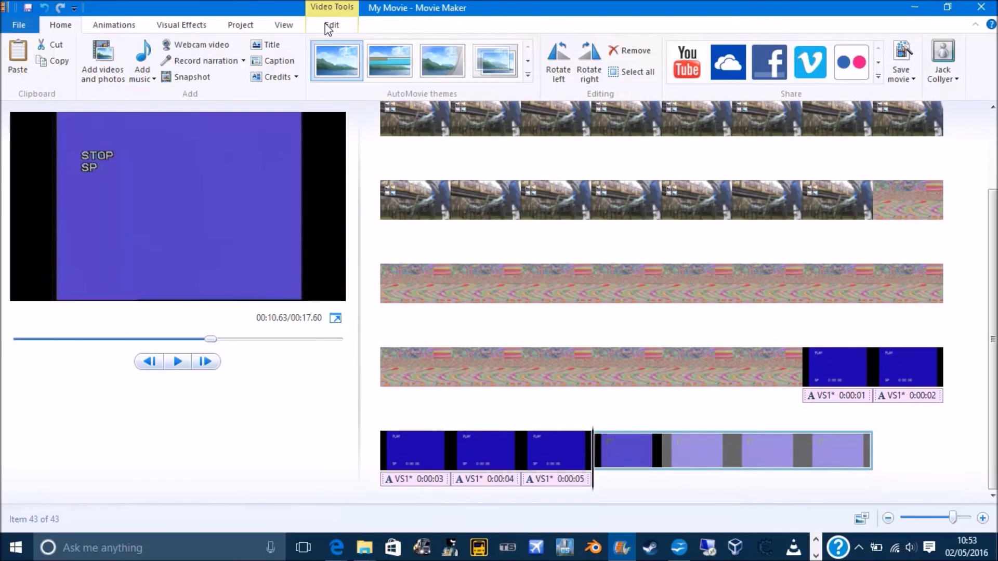
Set the STOP clip's duration to 1 second.
{"action": "left_click", "coordinate": [332, 24]}
{"action": "left_click", "coordinate": [289, 72]}
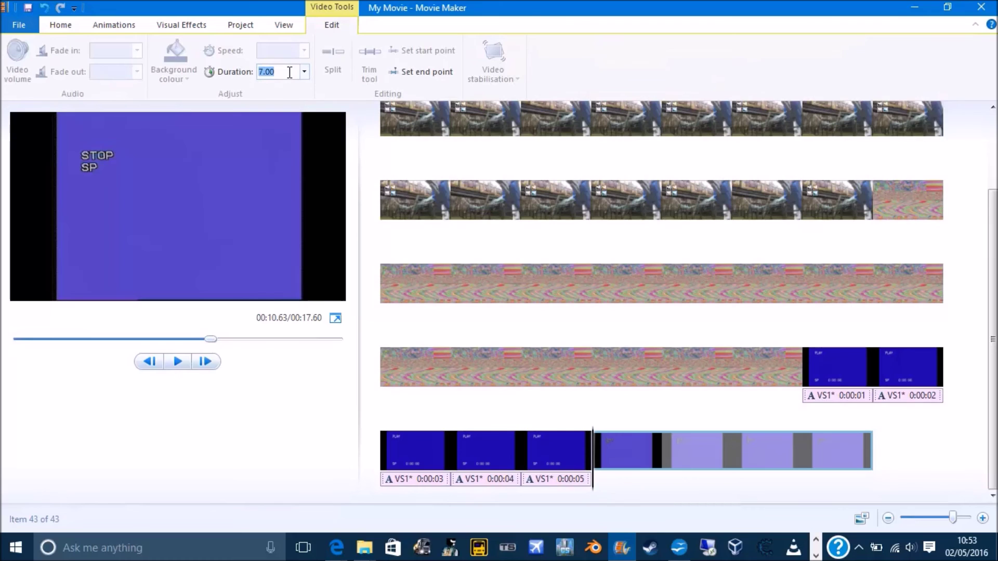
{"action": "type", "text": "1"}
{"action": "key", "text": "Return"}
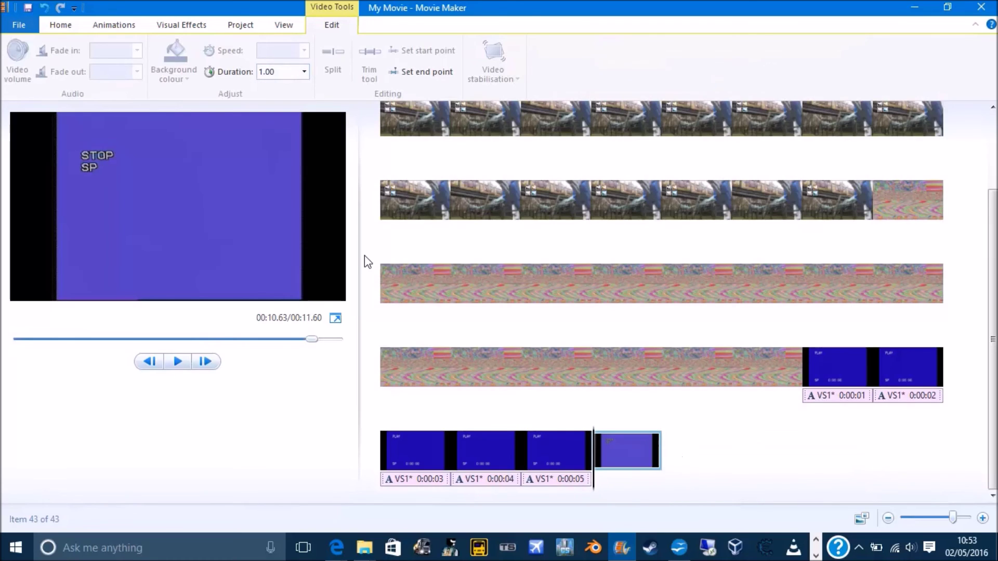
Append the Blue Screen picture as item 44 with a 3.00-second duration.
{"action": "left_click", "coordinate": [58, 26]}
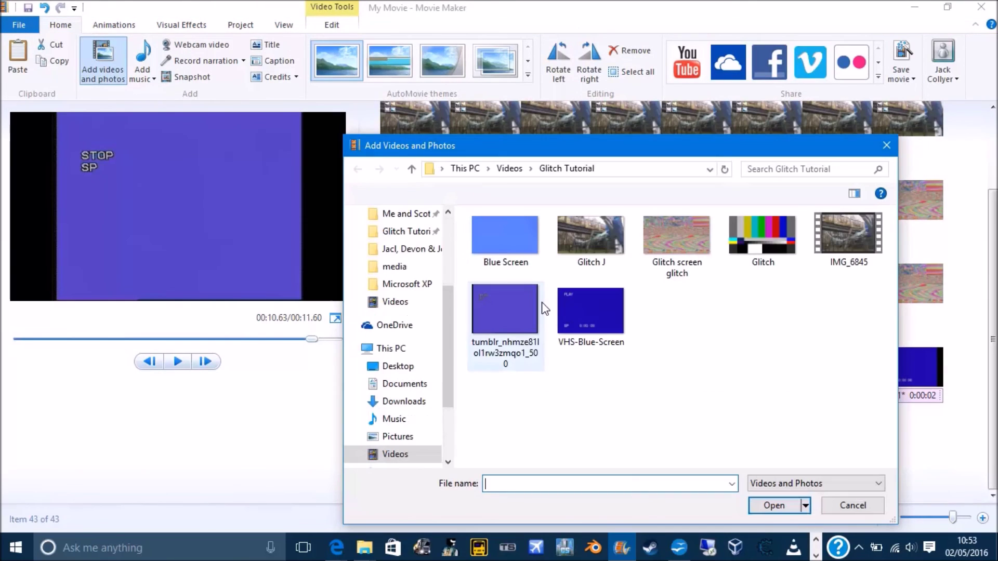
{"action": "double_click", "coordinate": [494, 232]}
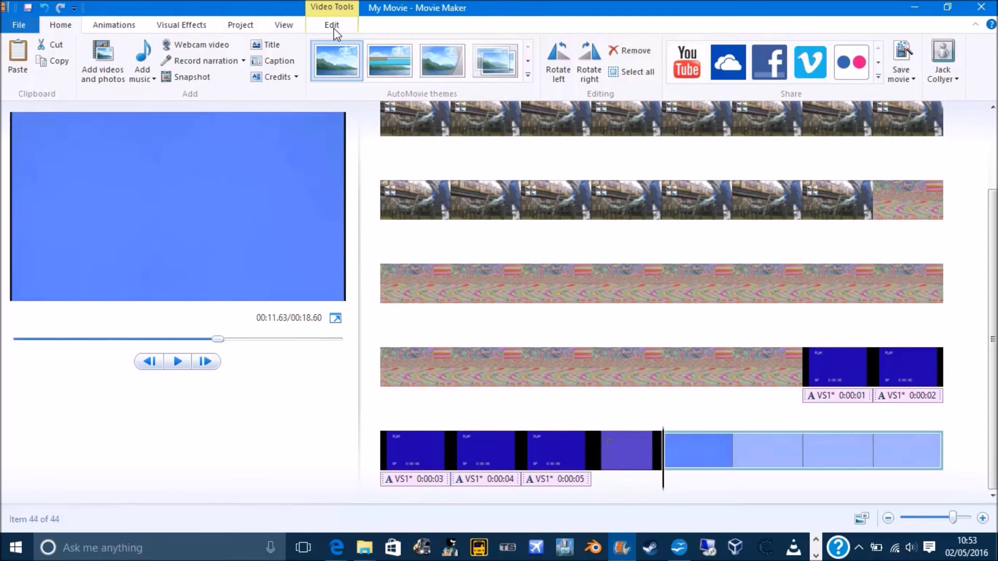
{"action": "left_click", "coordinate": [333, 26]}
{"action": "left_click", "coordinate": [284, 72]}
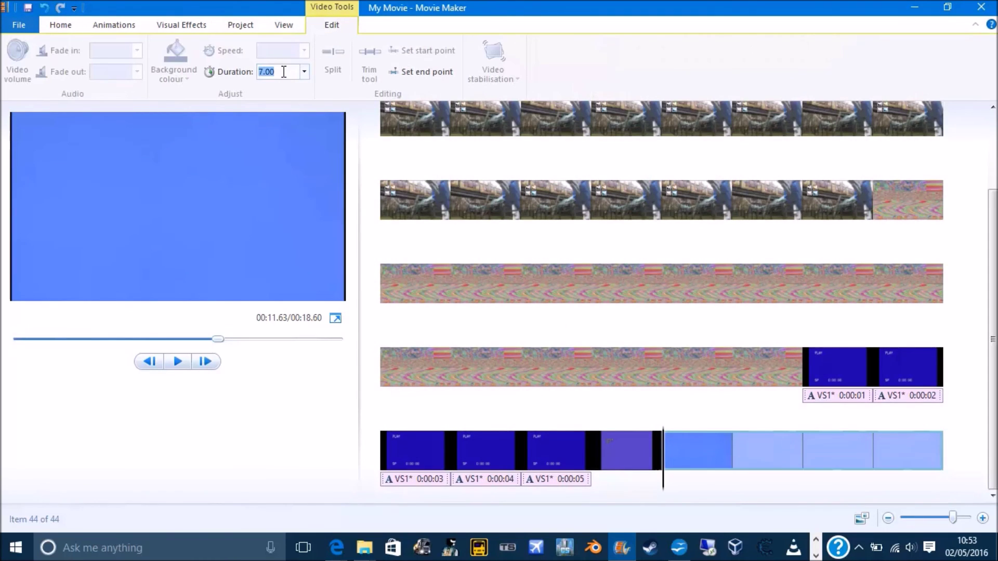
{"action": "type", "text": "3"}
{"action": "key", "text": "Return"}
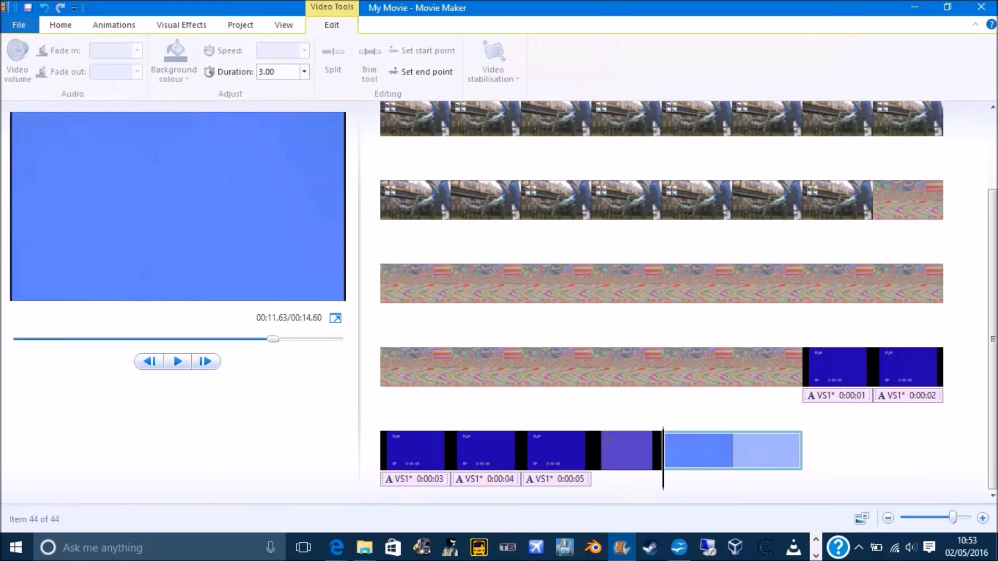
{"action": "scroll", "coordinate": [630, 238], "scroll_direction": "up", "scroll_amount": 3}
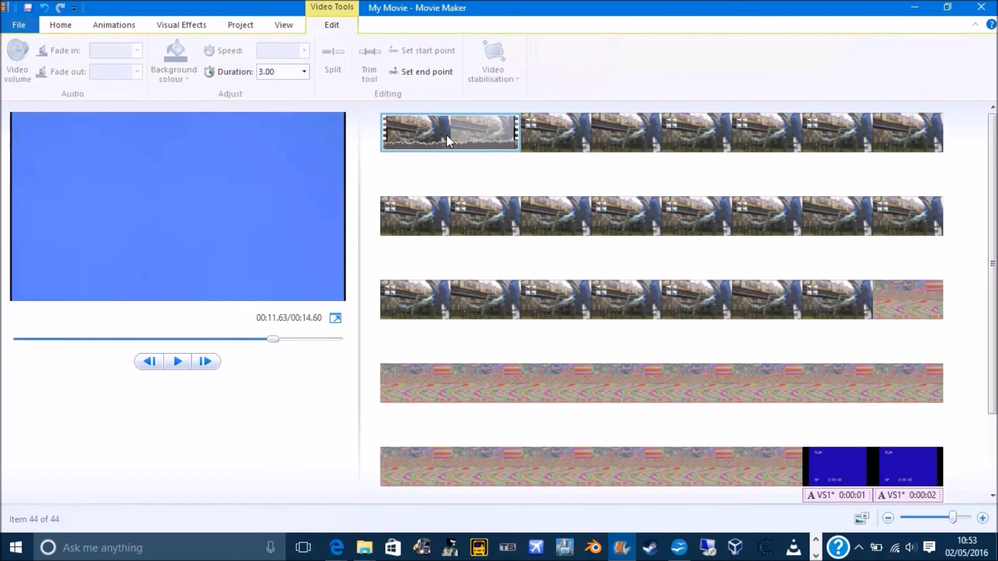
{"action": "left_click", "coordinate": [424, 145]}
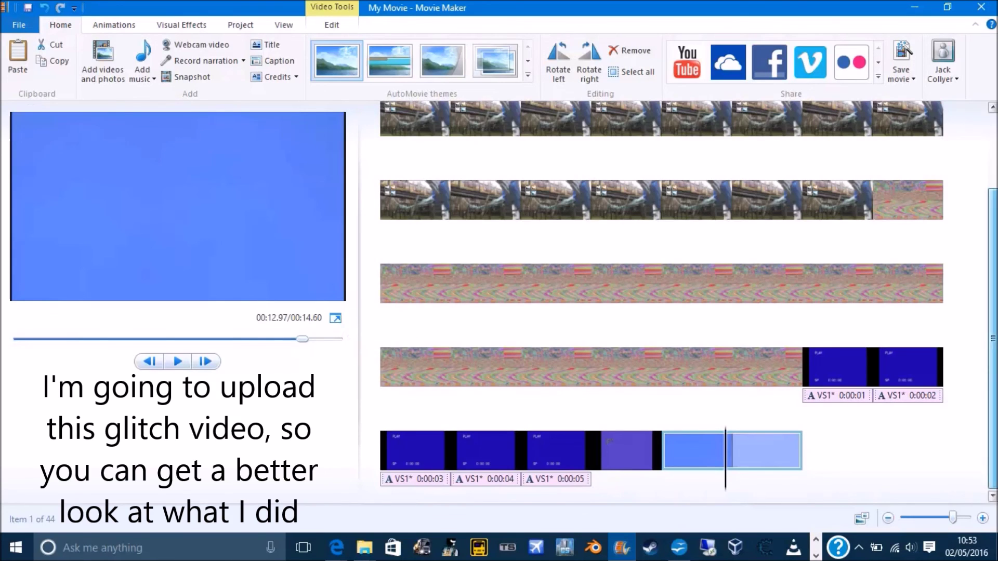
{"action": "scroll", "coordinate": [660, 301], "scroll_direction": "up", "scroll_amount": 2}
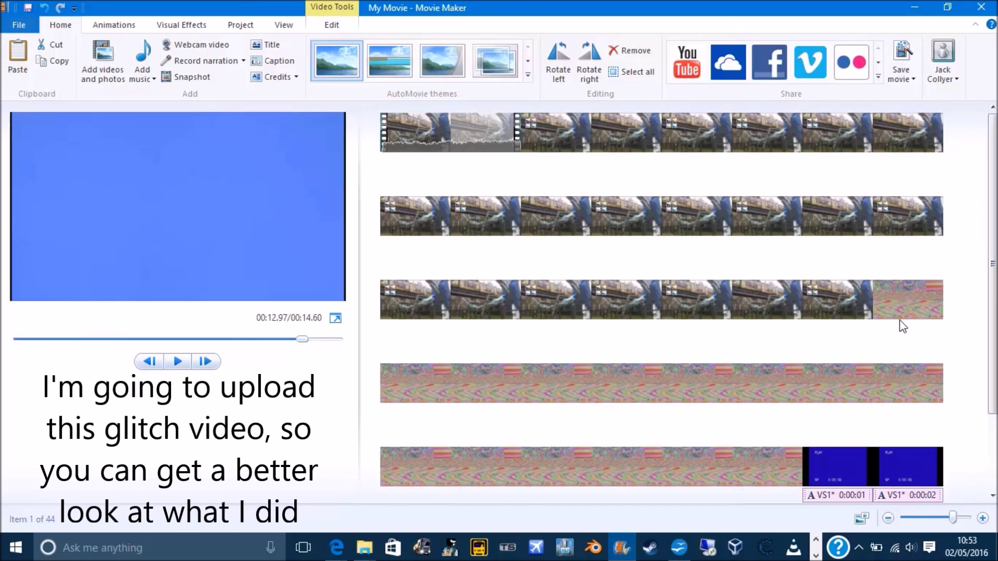
{"action": "scroll", "coordinate": [782, 465], "scroll_direction": "down", "scroll_amount": 2}
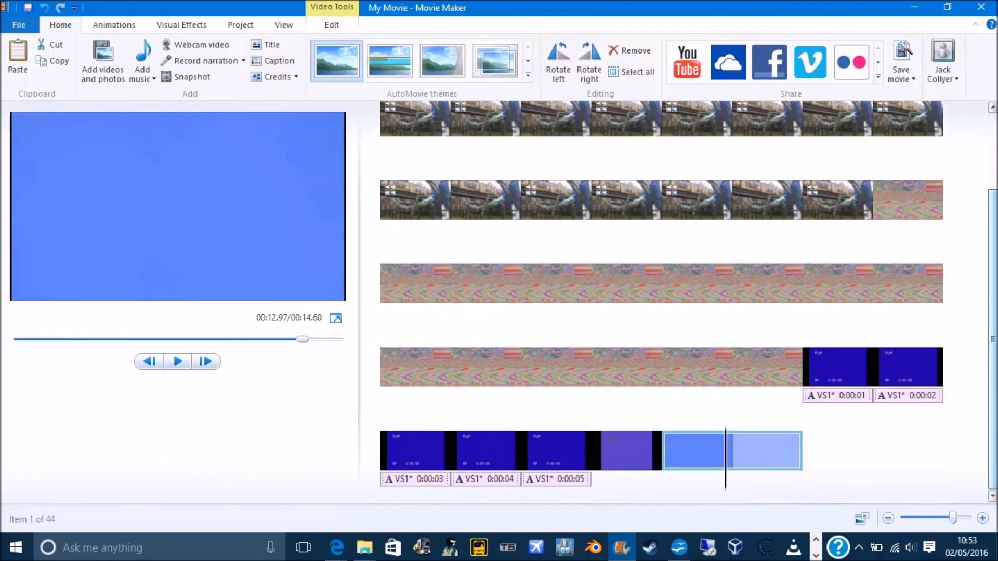
{"action": "left_click", "coordinate": [815, 555]}
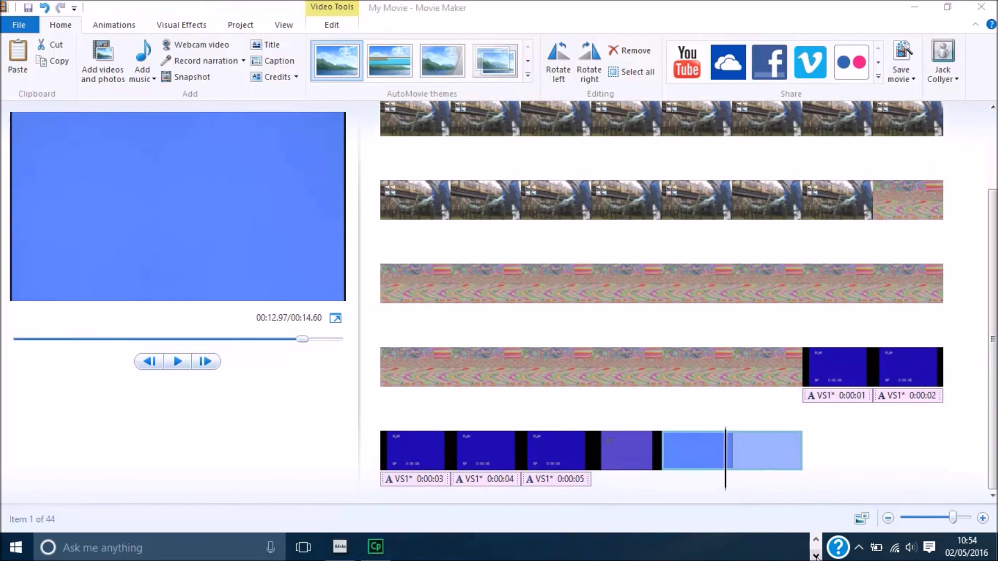